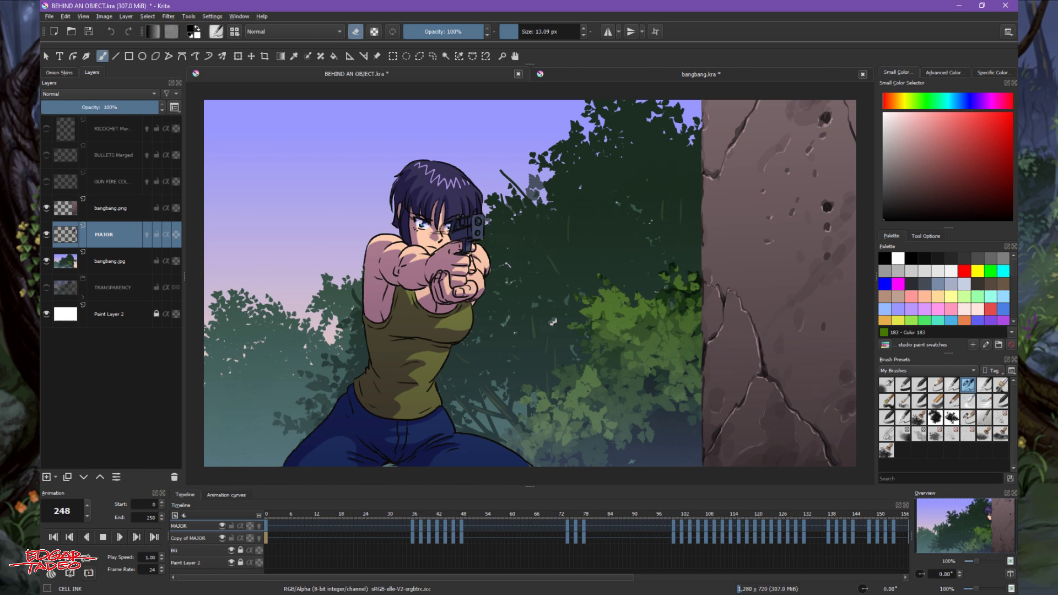
Step: Stop playback at frame 0, then toggle the bangbang.png, MAJOR and bangbang.jpg layers to compare, leaving all visible
key(space)
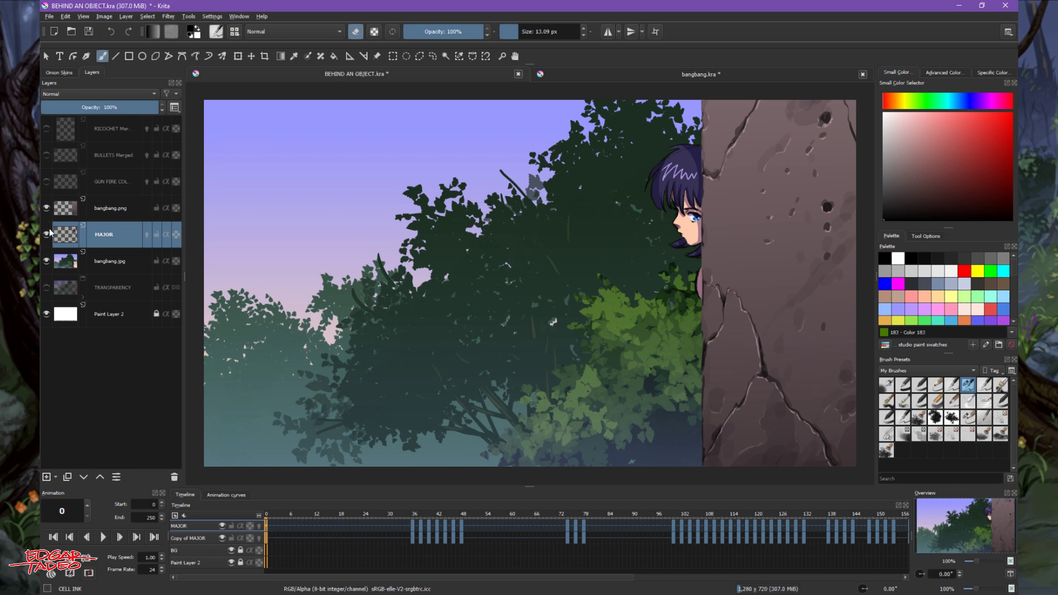
click(46, 208)
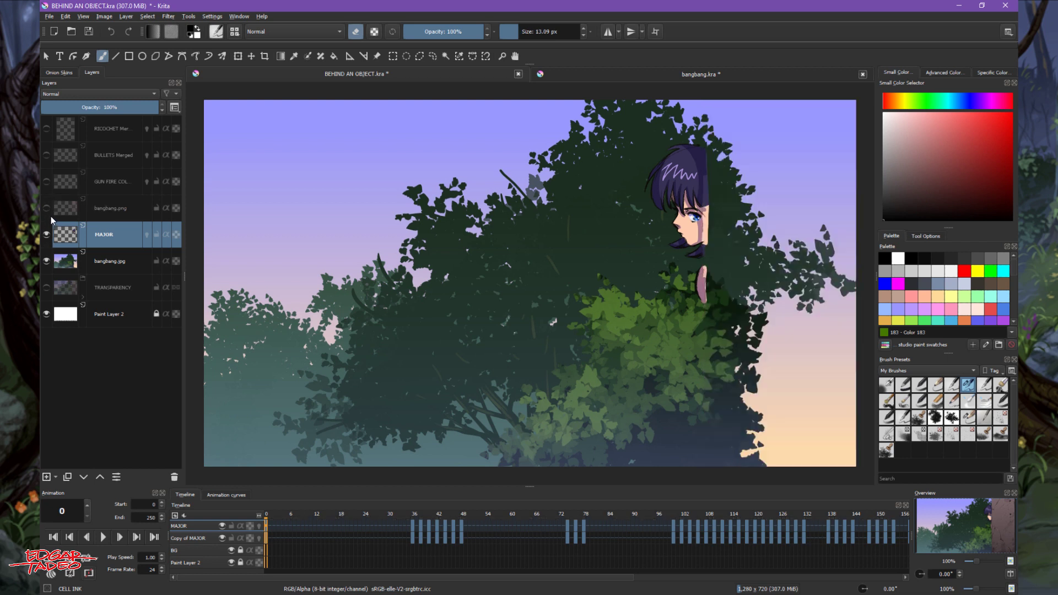
click(46, 235)
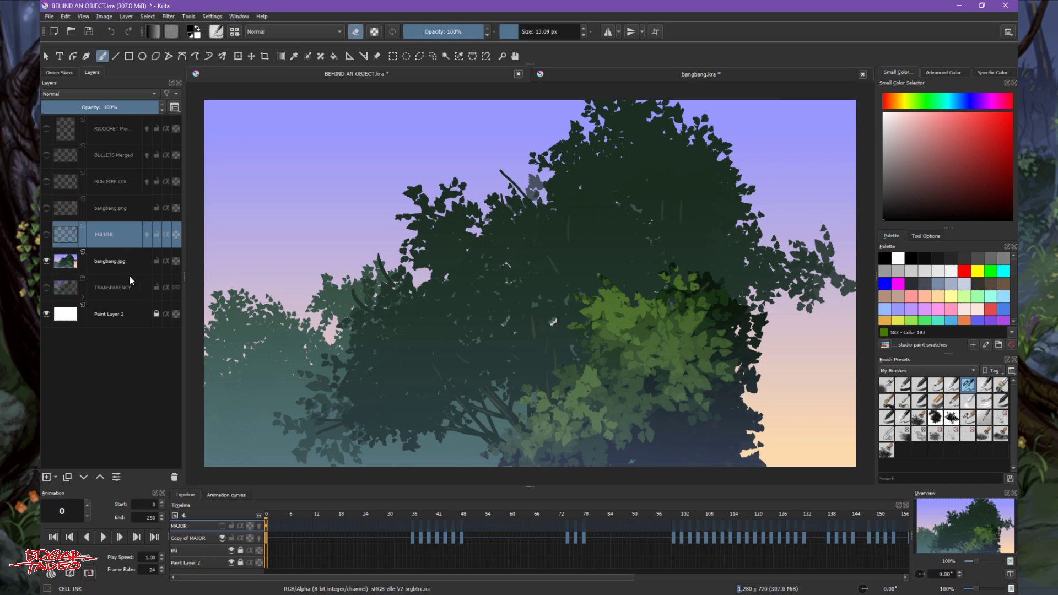
click(48, 260)
click(47, 261)
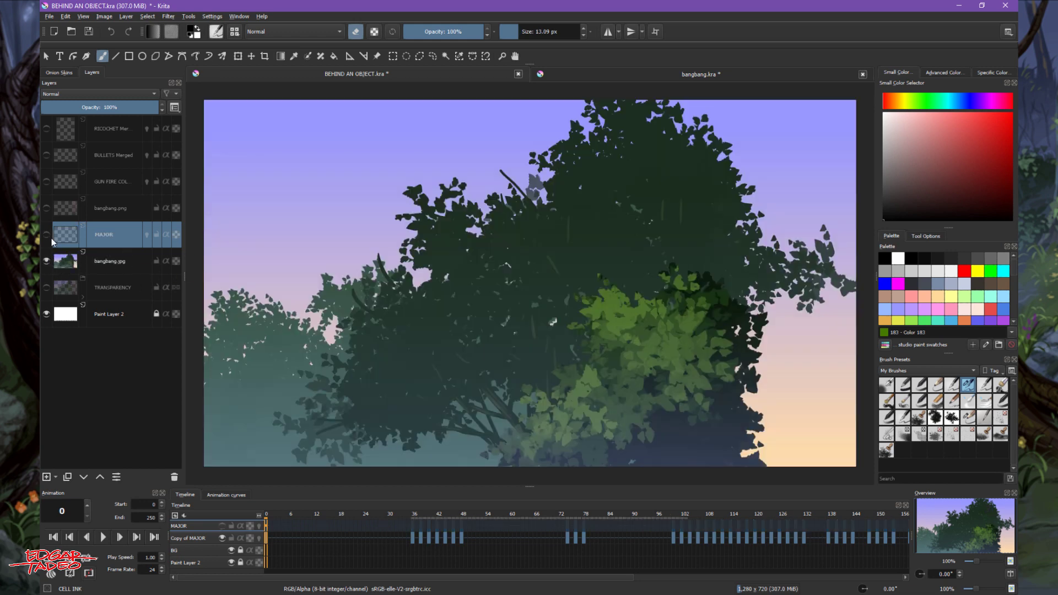
click(45, 207)
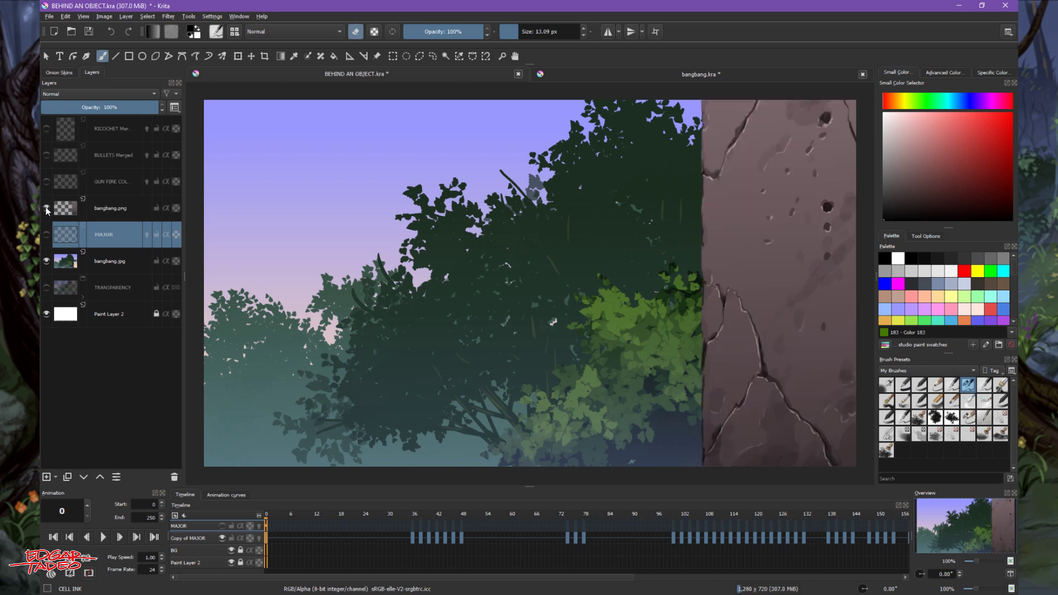
click(46, 206)
click(47, 207)
click(46, 234)
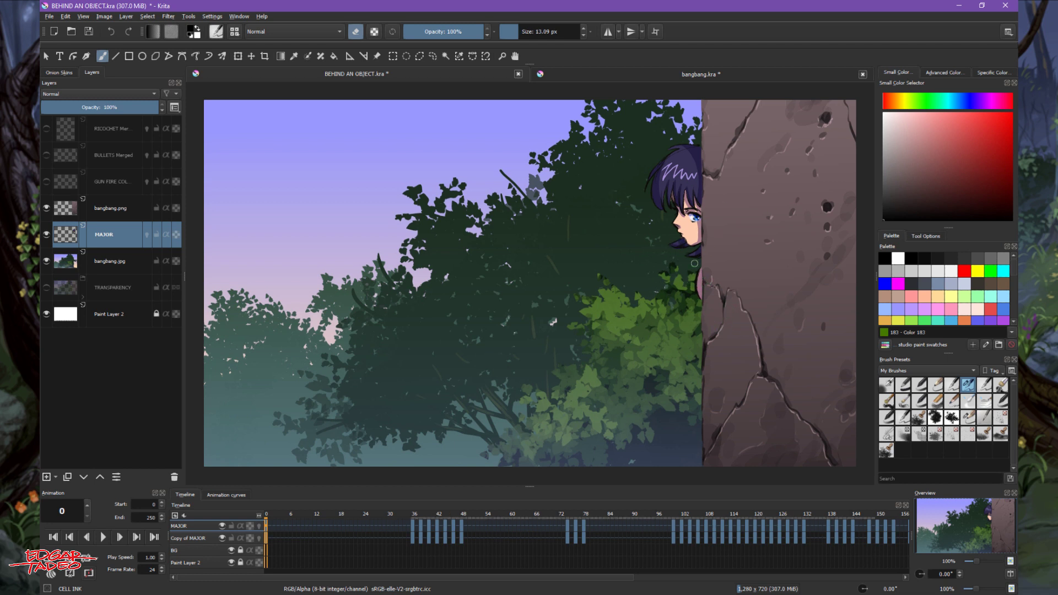
Step: Show the GUN FIRE COL layer and check the muzzle flash at frame 138
click(46, 180)
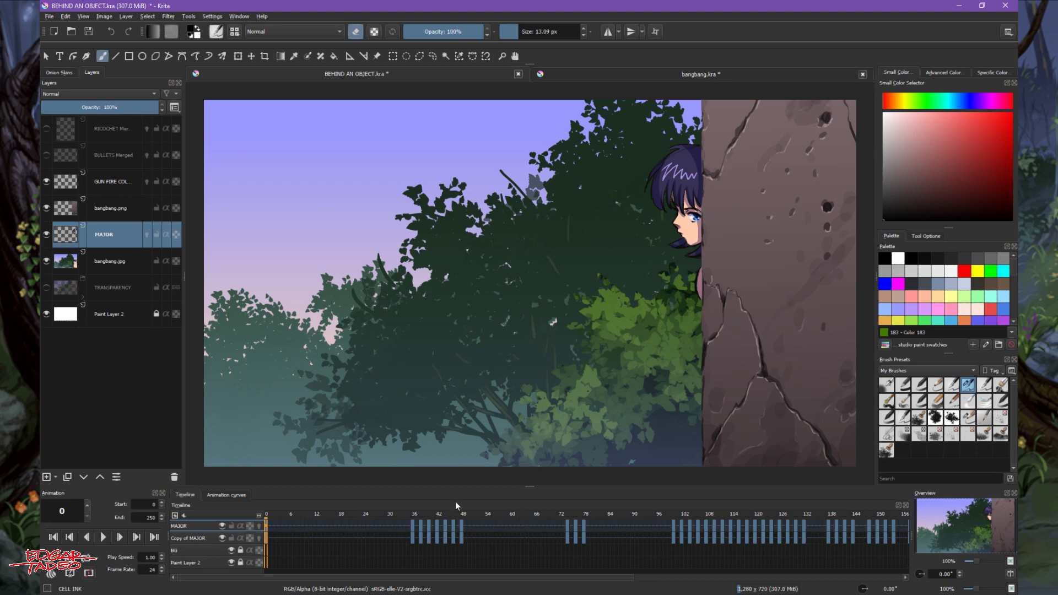
drag(456, 511, 839, 509)
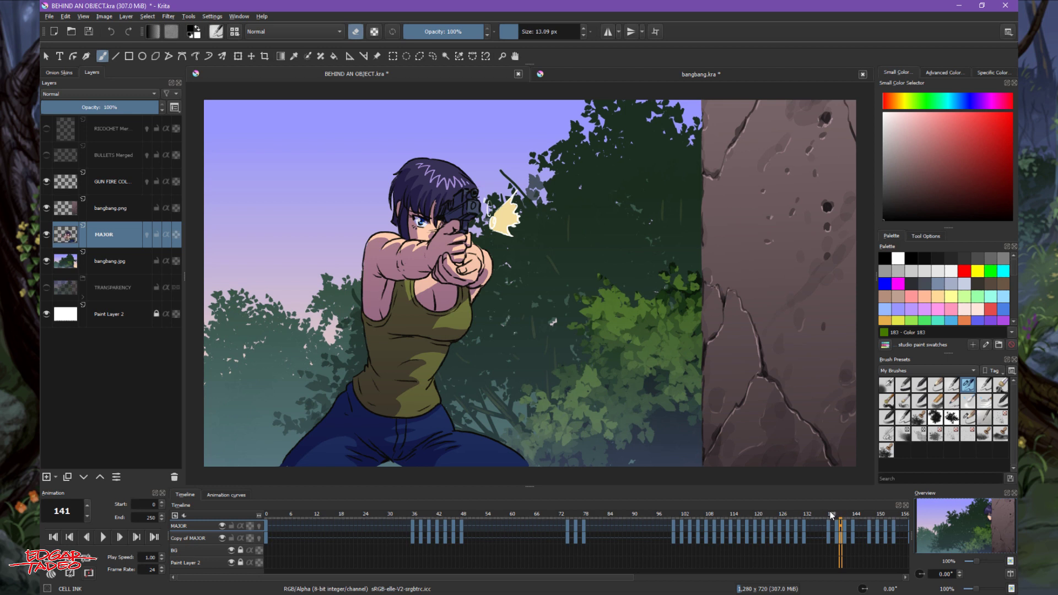
click(828, 511)
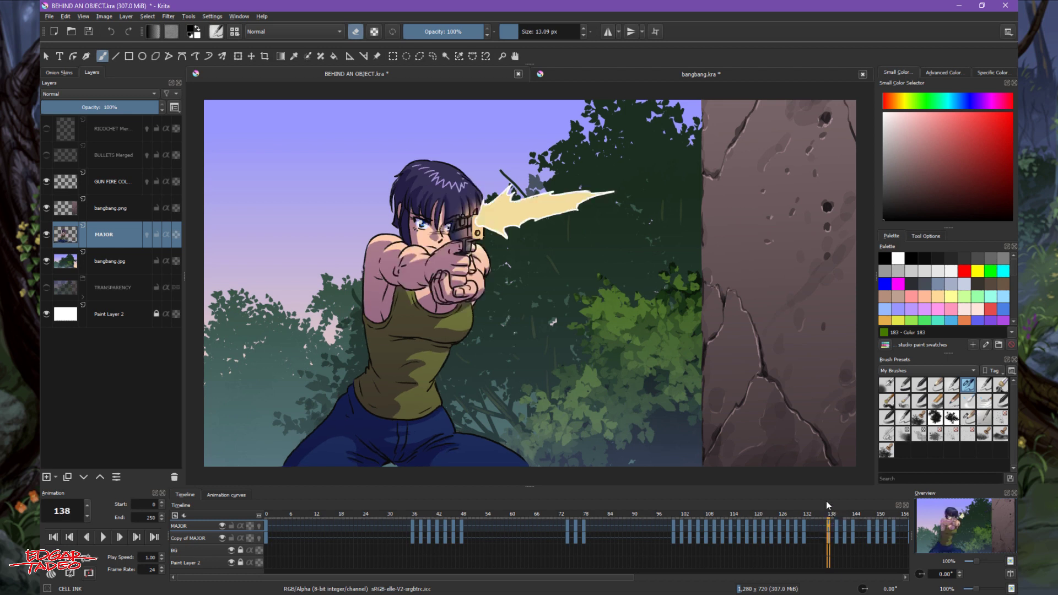
Step: Show BULLETS Merged and RICOCHET Merged, checking frames 129 to 146 for the ejected shell
click(46, 154)
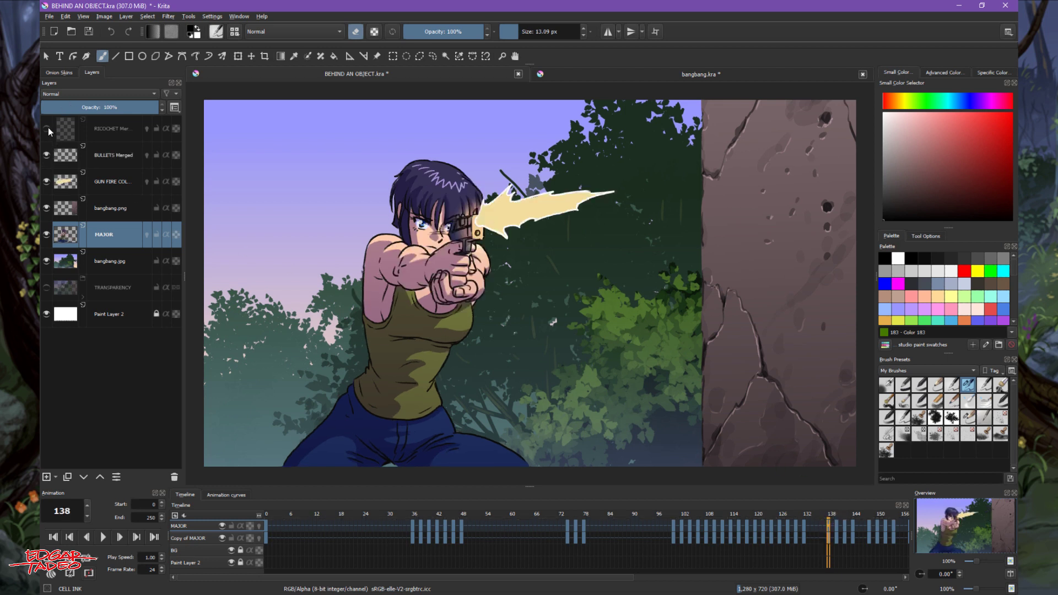
click(47, 128)
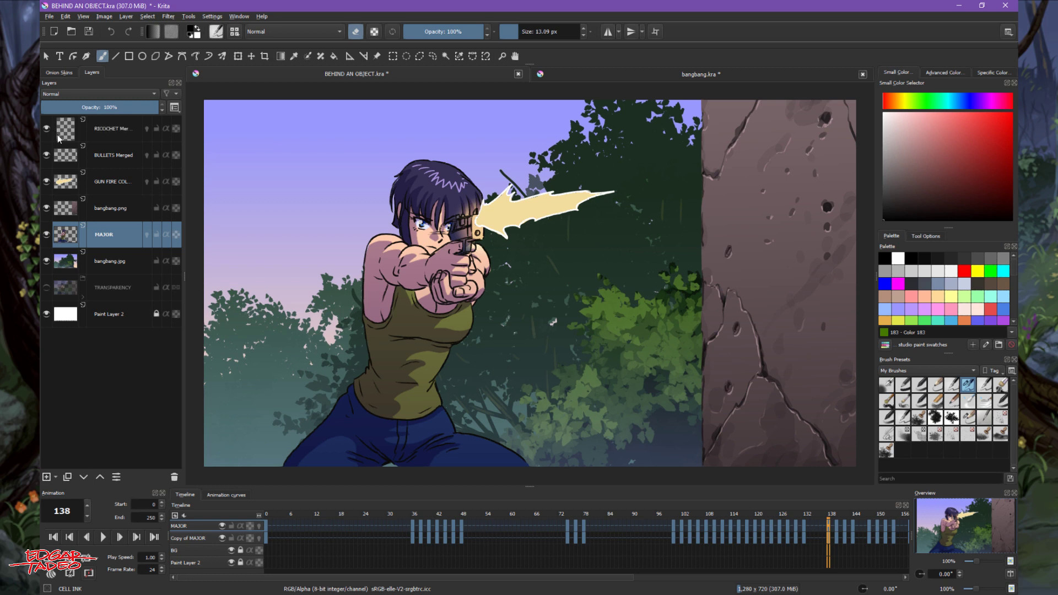
click(791, 513)
drag(800, 515, 862, 515)
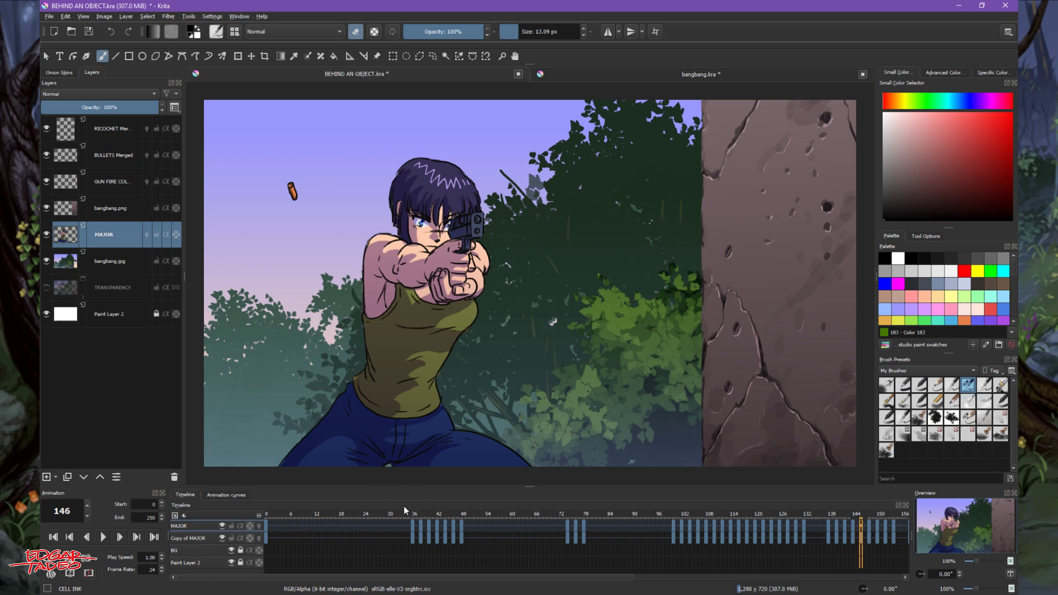
Step: Scrub from frame 38 to where the bullet hits the rock, comparing with the ricochet hidden and shown
click(423, 516)
mouse_move(427, 518)
mouse_down()
mouse_move(591, 515)
mouse_move(579, 516)
mouse_up()
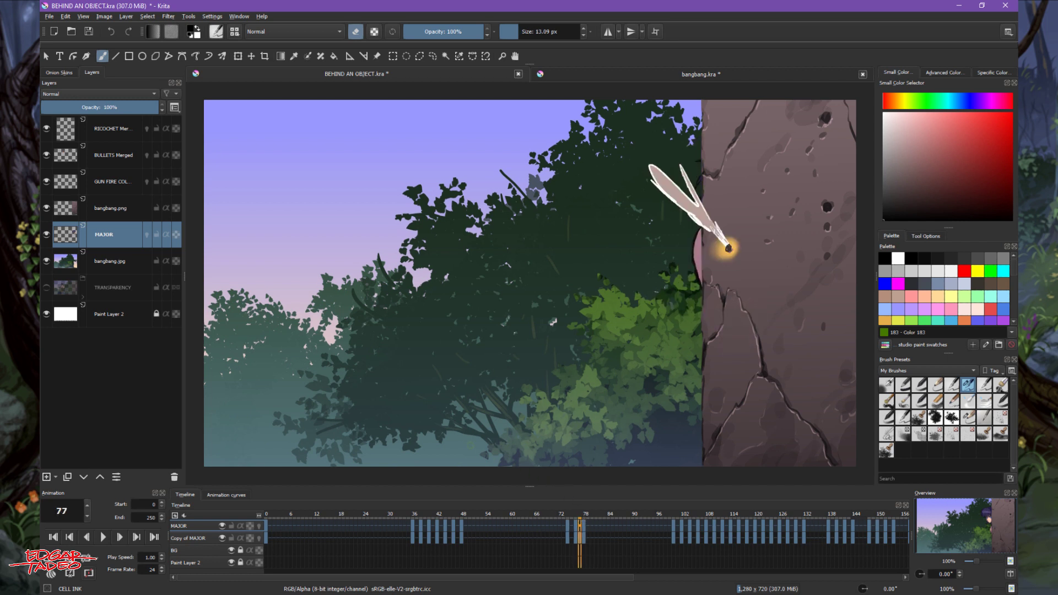
click(47, 128)
click(47, 128)
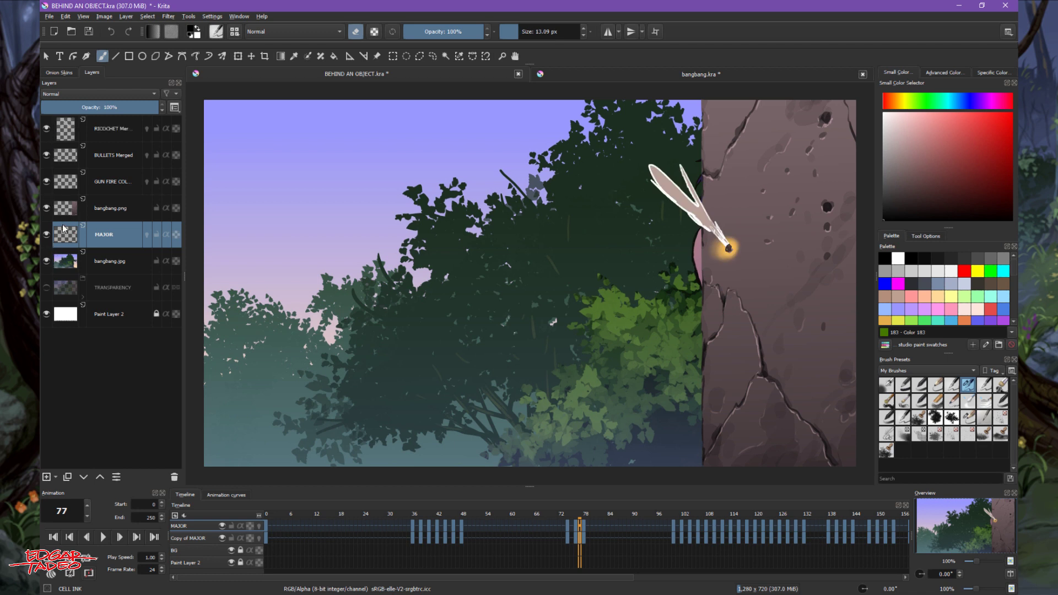
Step: Hide bangbang.png, MAJOR and bangbang.jpg, show and expand the TRANSPARENCY group, and hide Copy of MAJOR
click(47, 206)
click(47, 234)
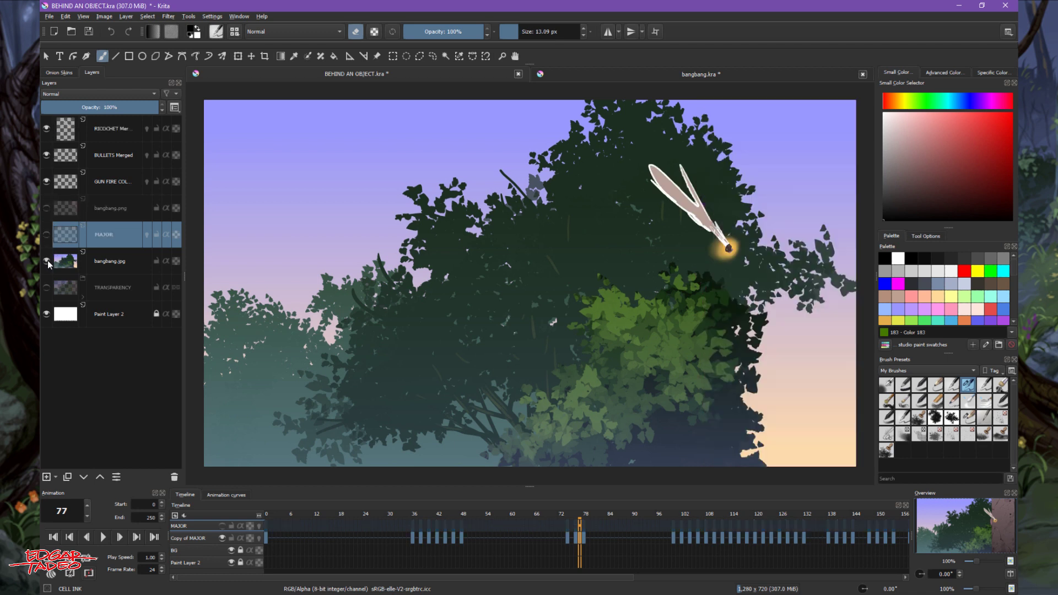
click(48, 260)
click(46, 287)
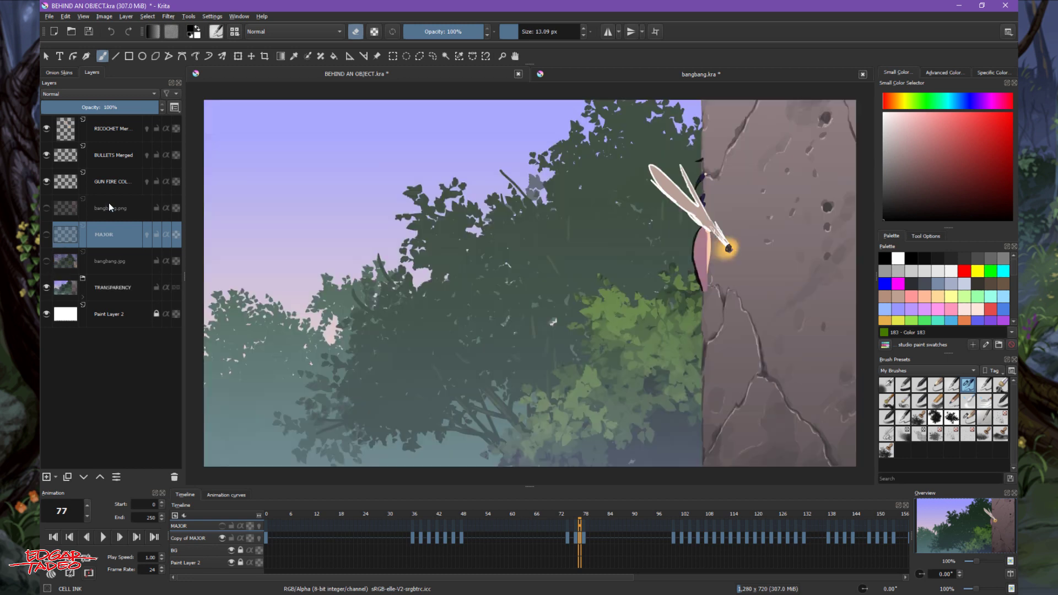
click(83, 297)
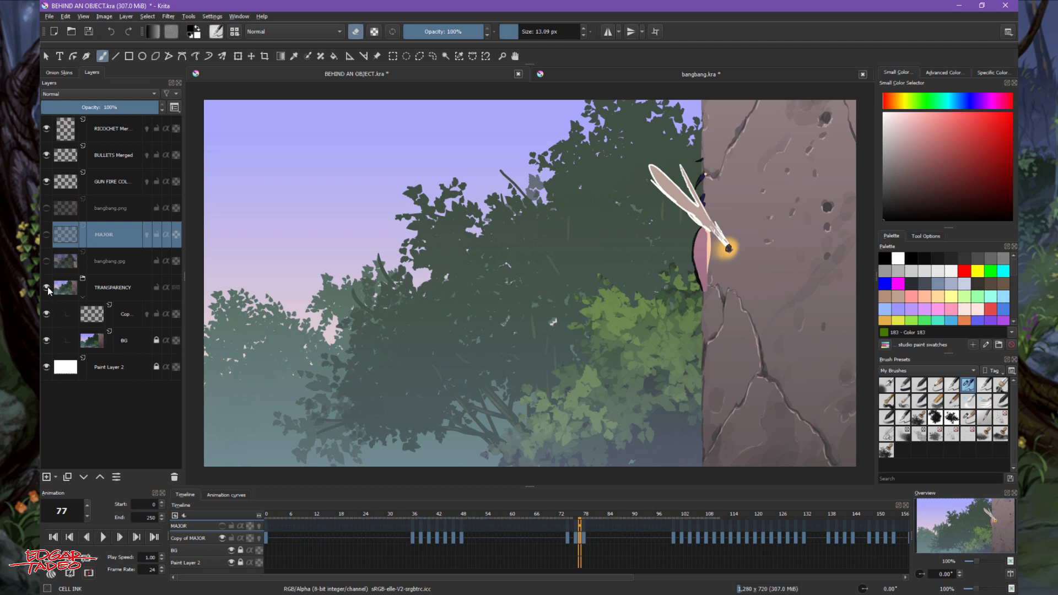
click(46, 313)
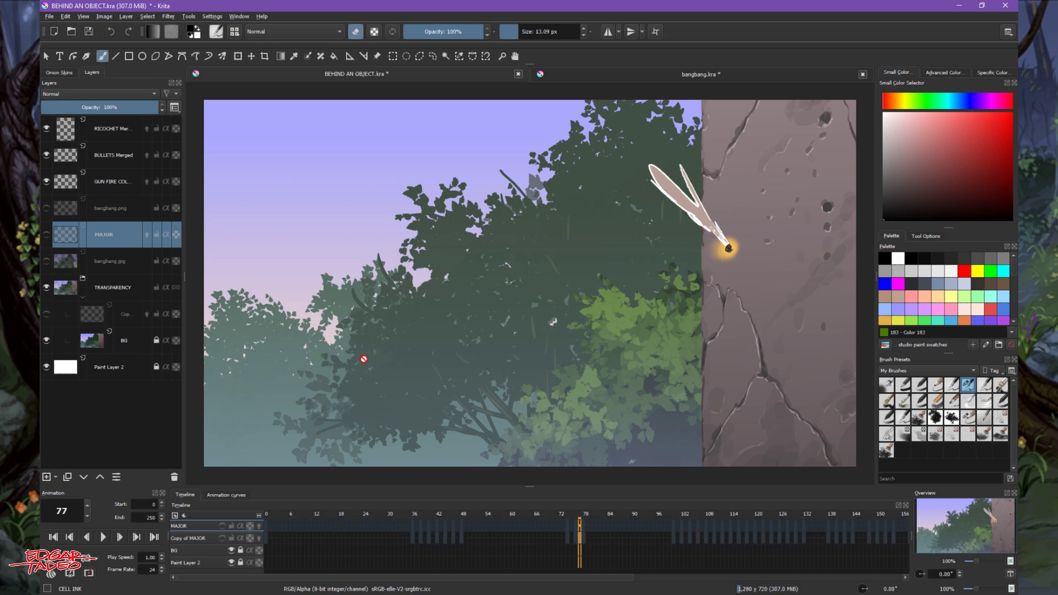
Step: Hide the gun fire, BULLETS Merged and RICOCHET Merged layers and set BG opacity to 100%
click(47, 181)
click(48, 155)
click(49, 128)
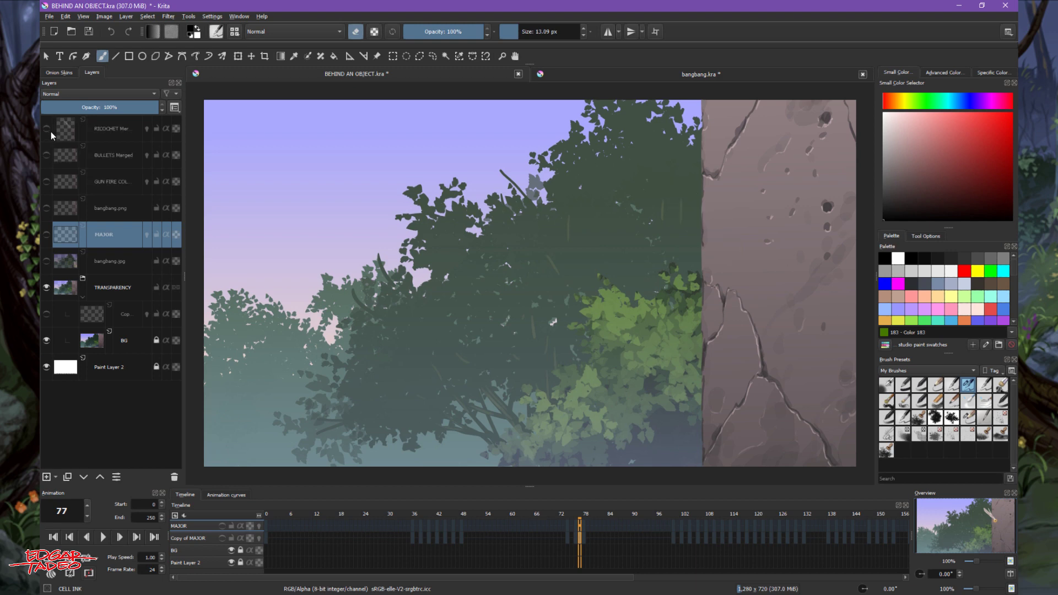
click(130, 345)
drag(127, 106, 160, 107)
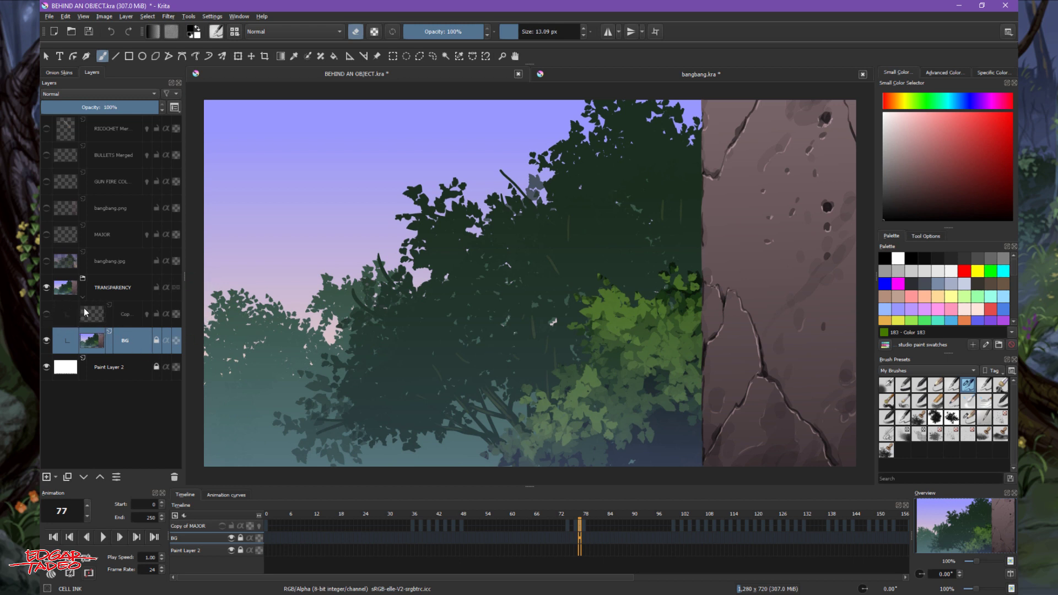
Step: Show Copy of MAJOR again at frame 102 and select that layer, stepping through nearby frames
click(47, 314)
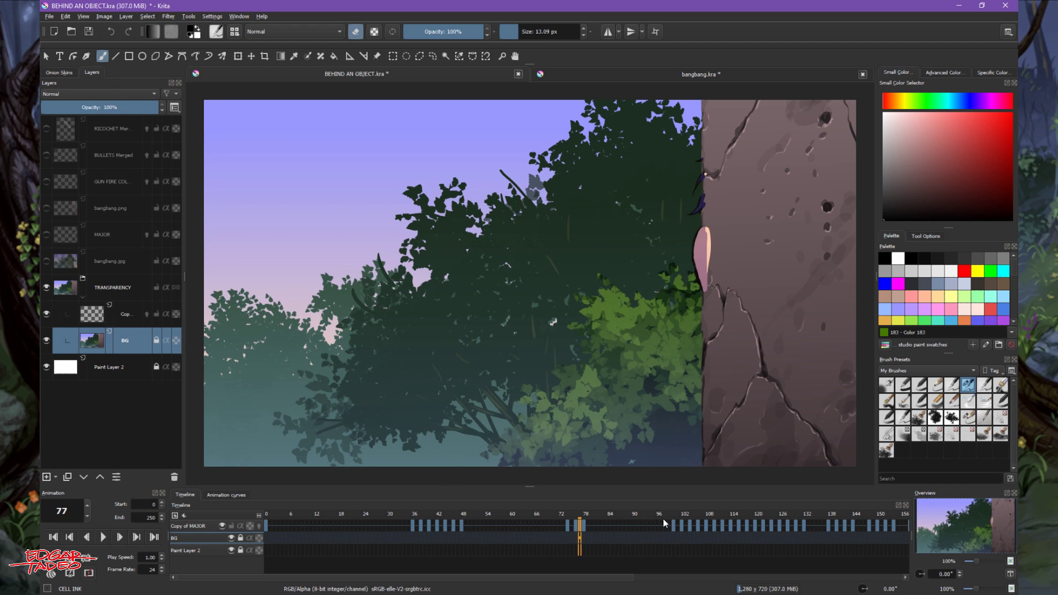
click(684, 514)
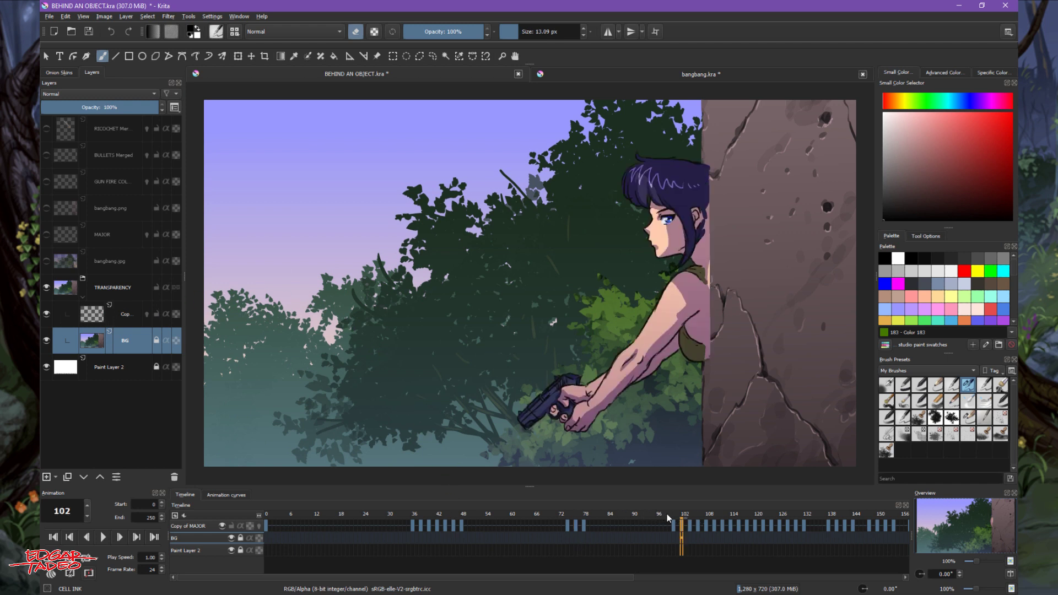
click(136, 317)
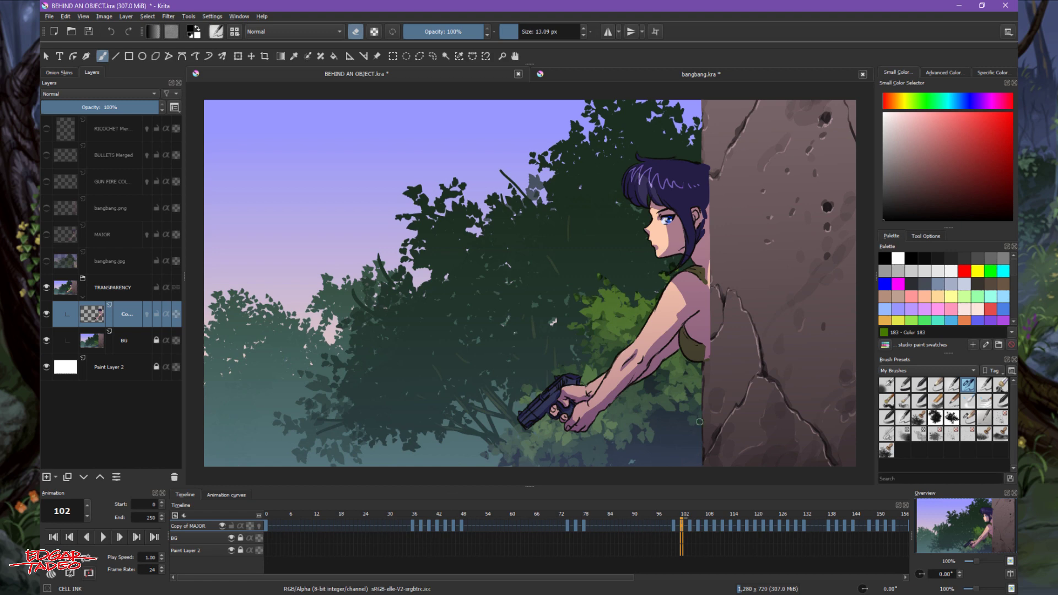
mouse_move(686, 503)
mouse_down()
mouse_move(675, 514)
mouse_move(718, 518)
mouse_move(669, 520)
mouse_move(684, 520)
mouse_up()
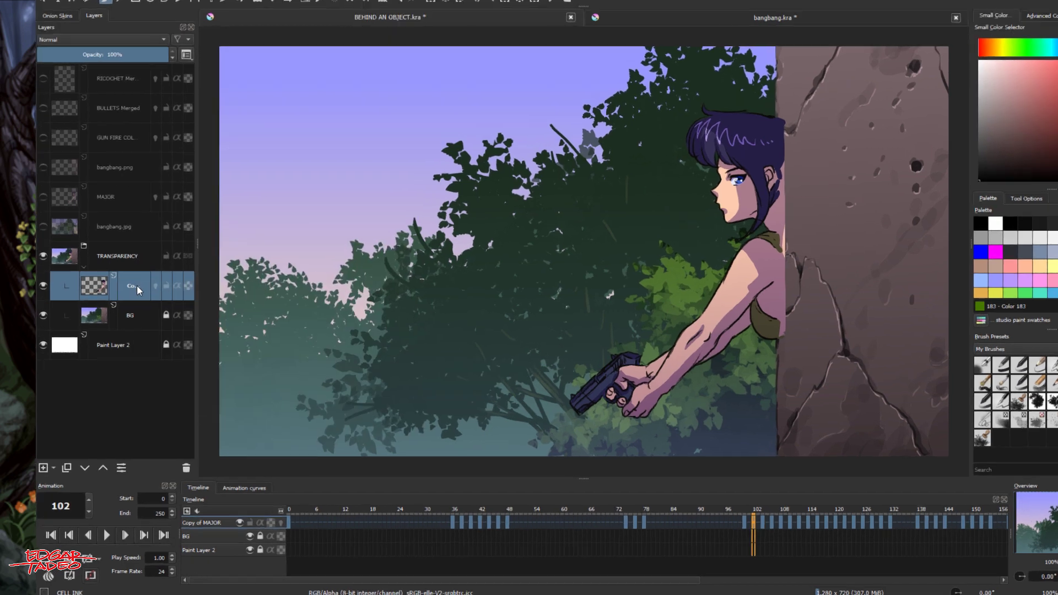
Step: Add Transparency Mask 1 to Copy of MAJOR through its Add menu, then select the BG layer
right_click(130, 313)
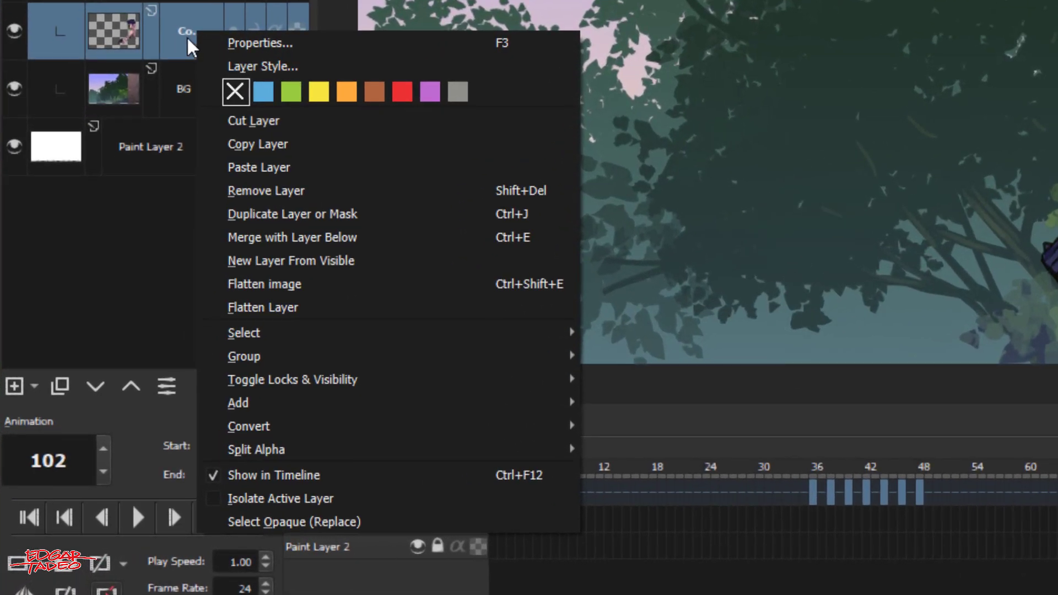
right_click(187, 19)
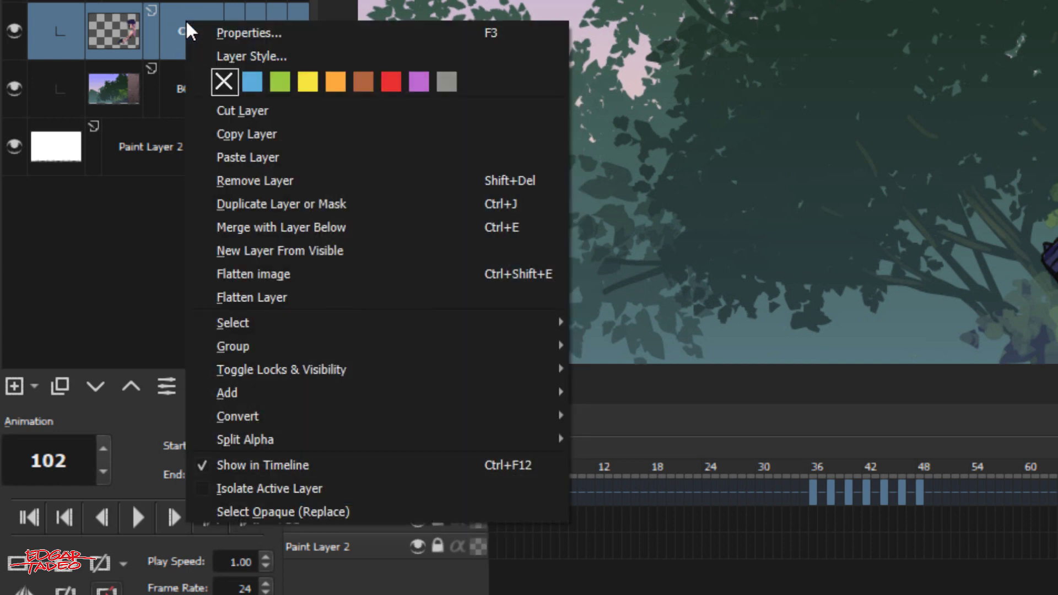
mouse_move(371, 397)
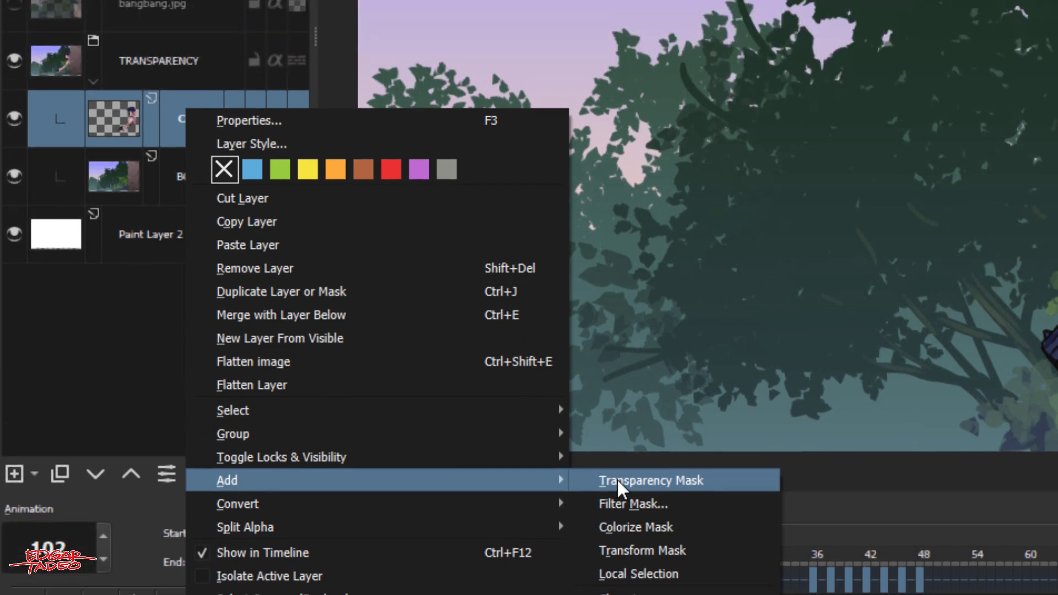
click(621, 400)
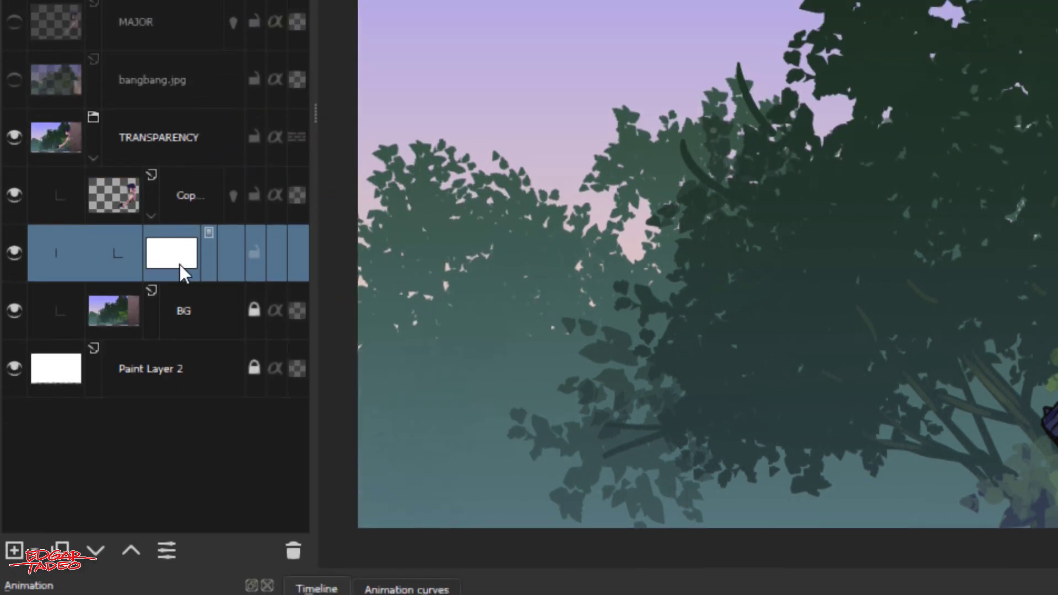
mouse_move(160, 249)
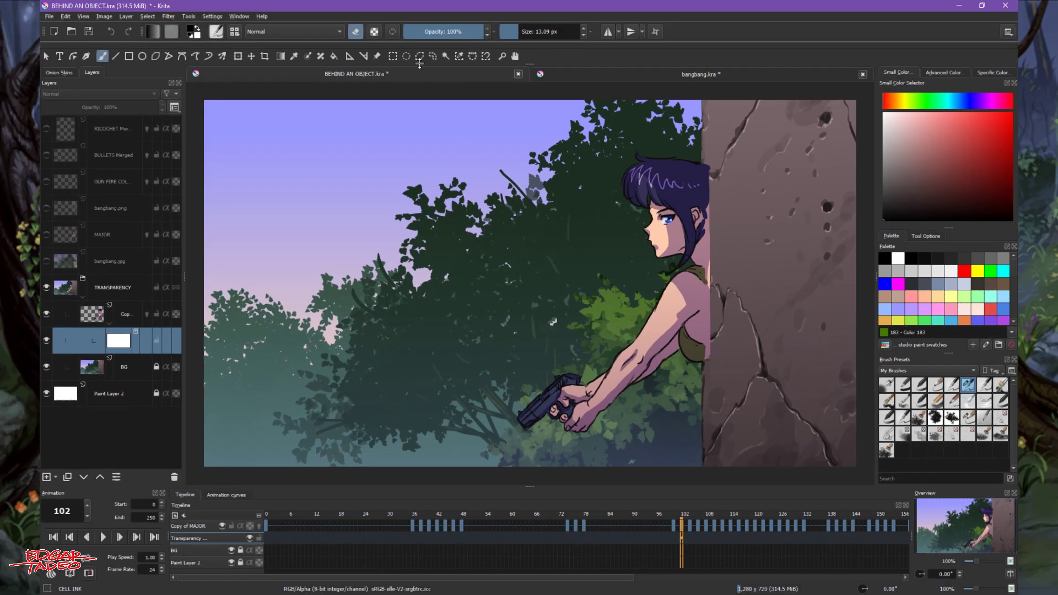
click(136, 369)
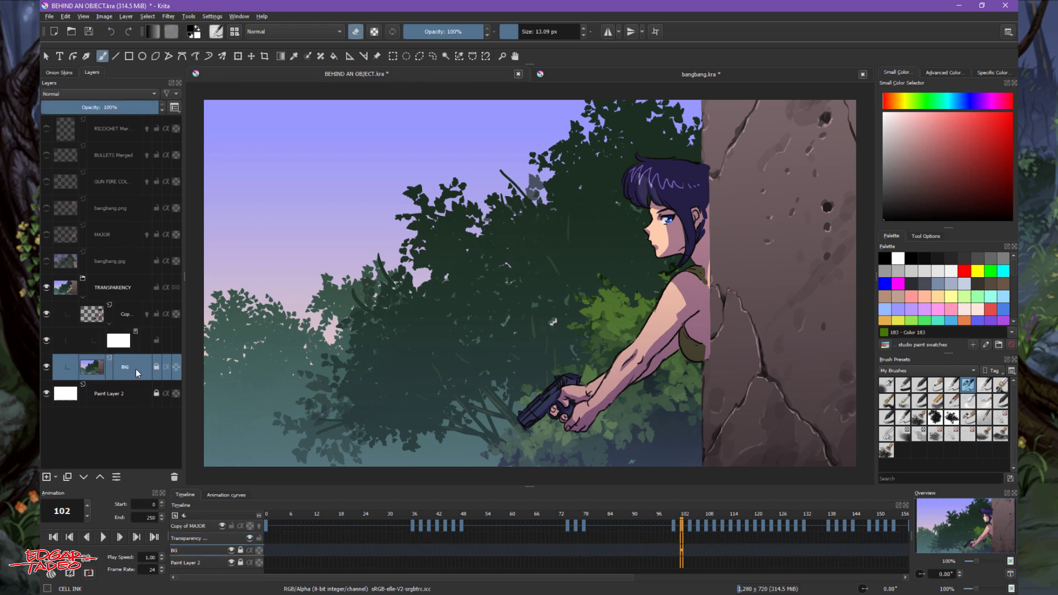
Step: Make Copy of MAJOR semi-transparent and lower BG opacity to 84%, then pick the mask layer
click(47, 314)
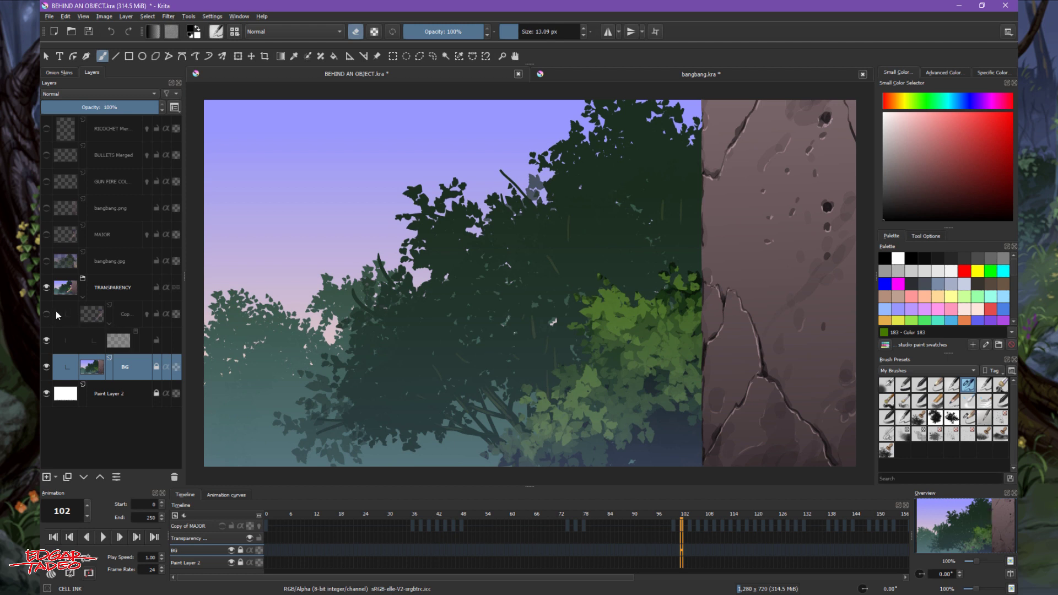
click(48, 314)
click(124, 318)
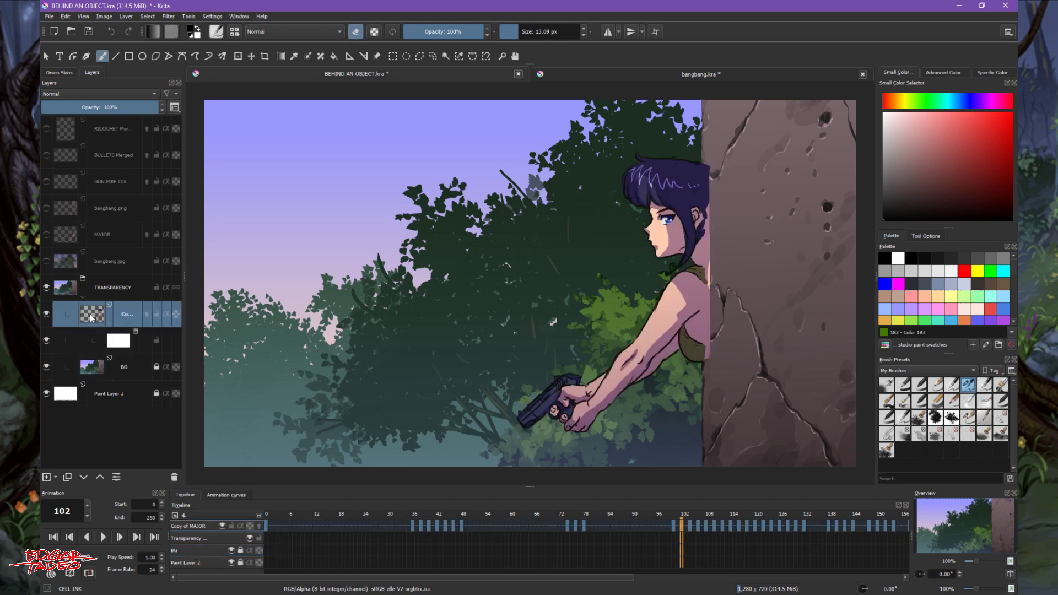
click(107, 107)
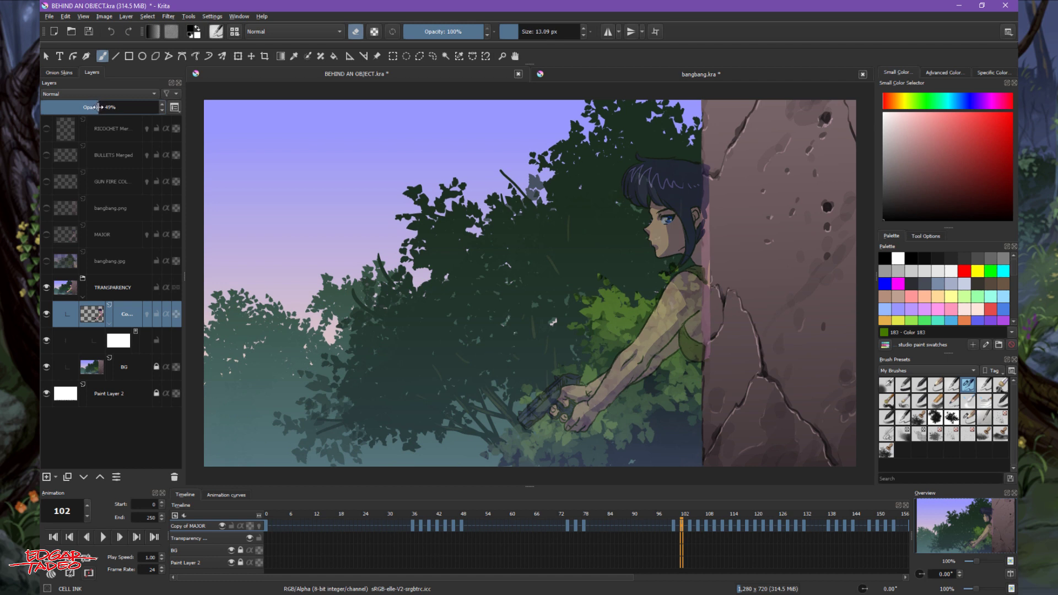
click(124, 365)
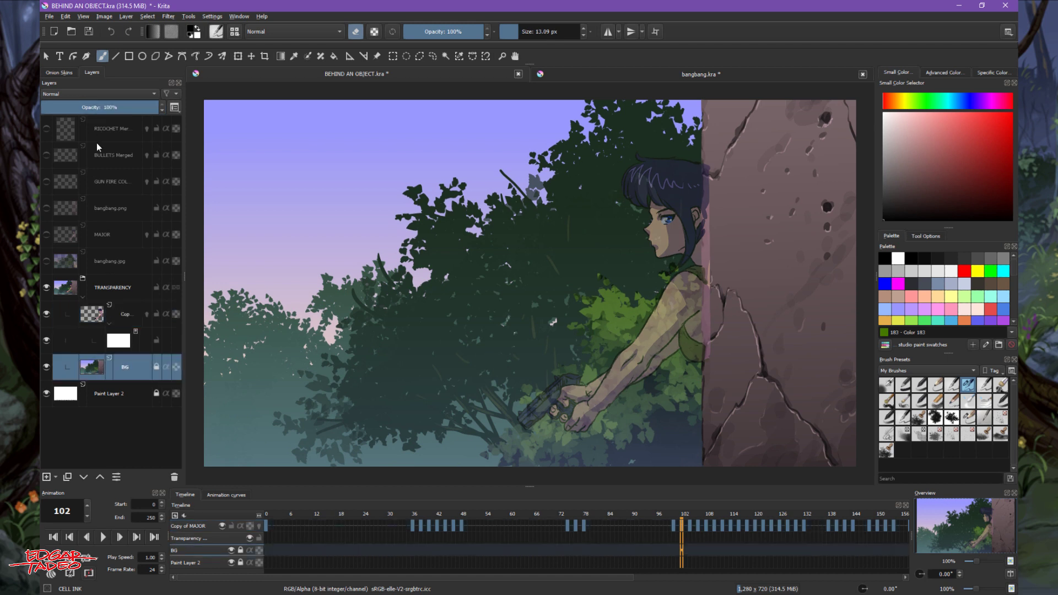
click(143, 106)
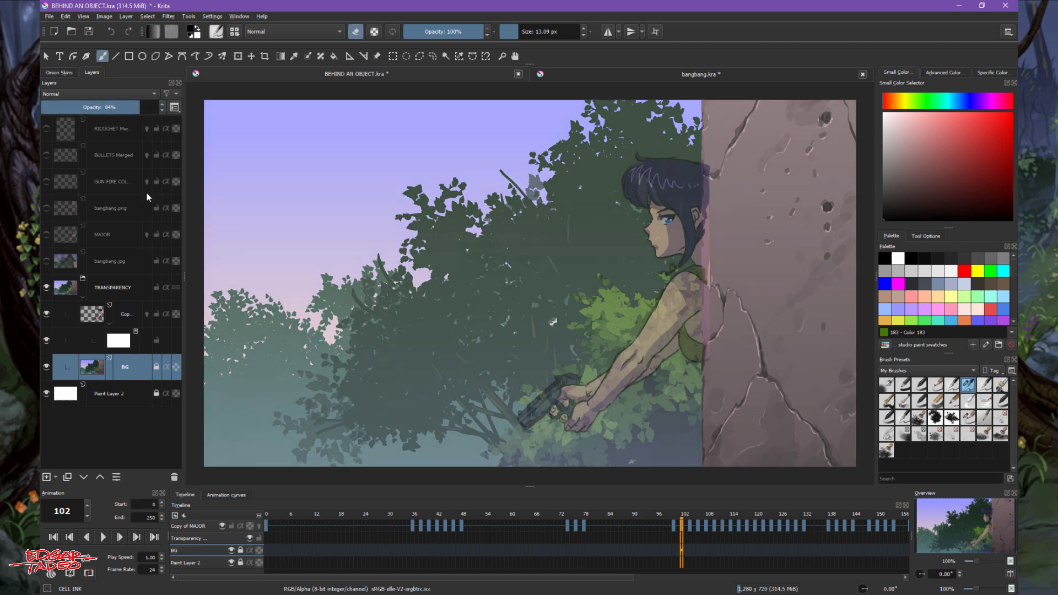
click(129, 342)
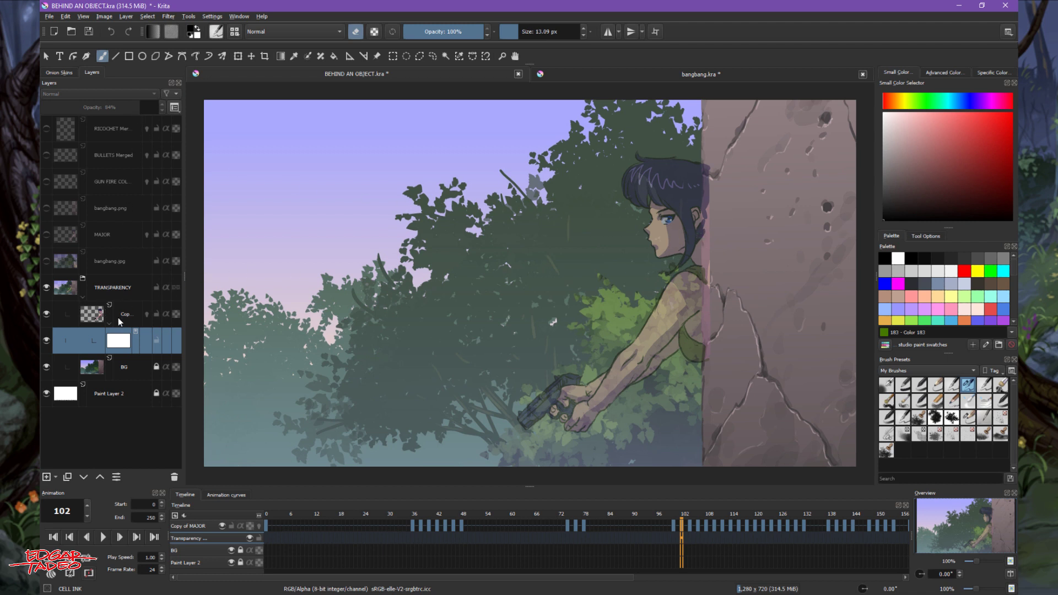
Step: Fade Copy of MAJOR to 33% opacity, restore BG to 100%, and select the white transparency mask
click(120, 317)
drag(103, 106, 80, 104)
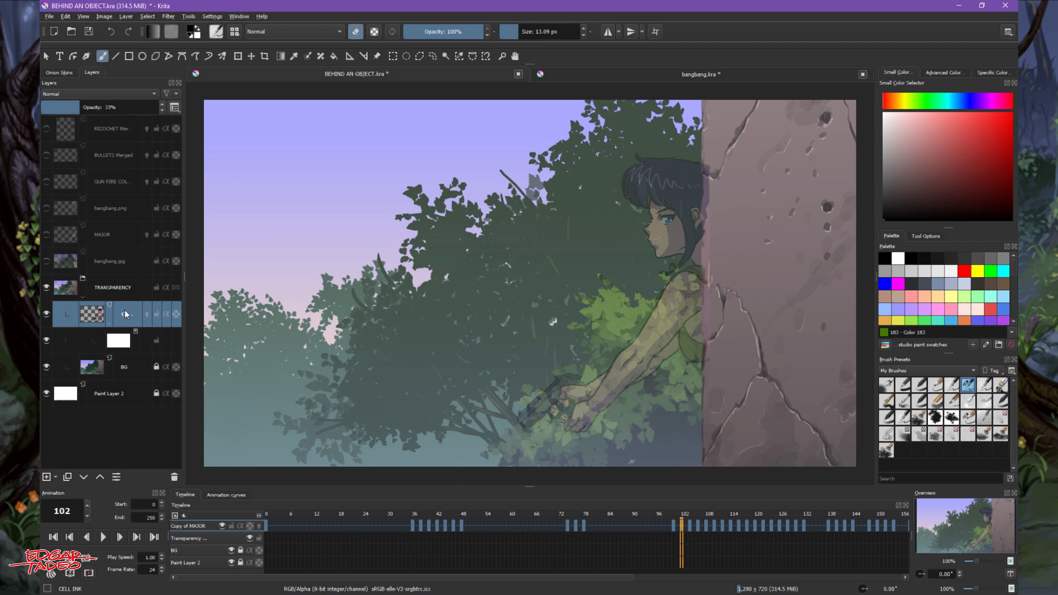
click(144, 339)
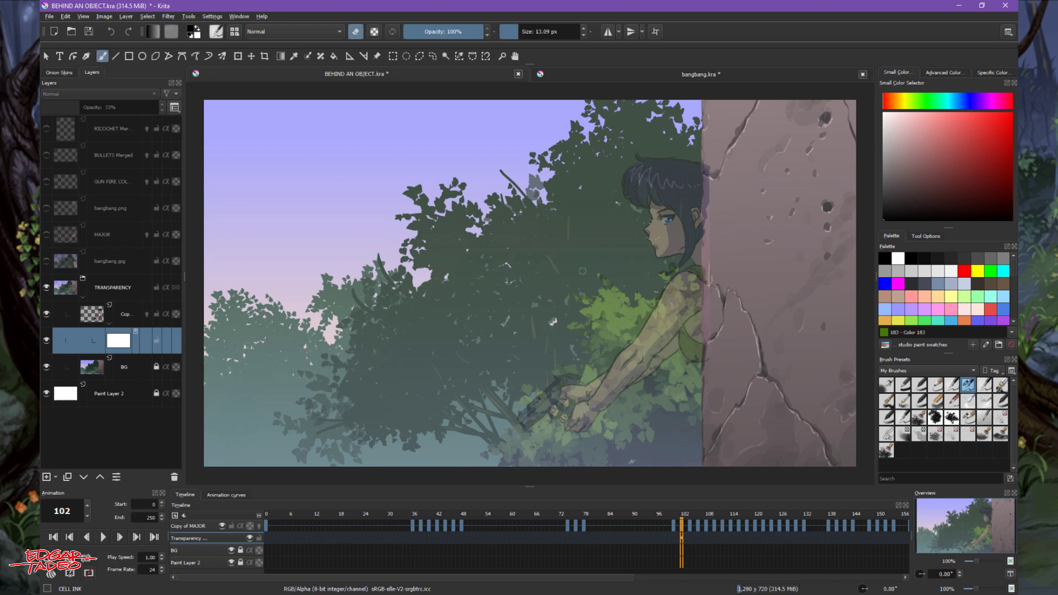
click(142, 361)
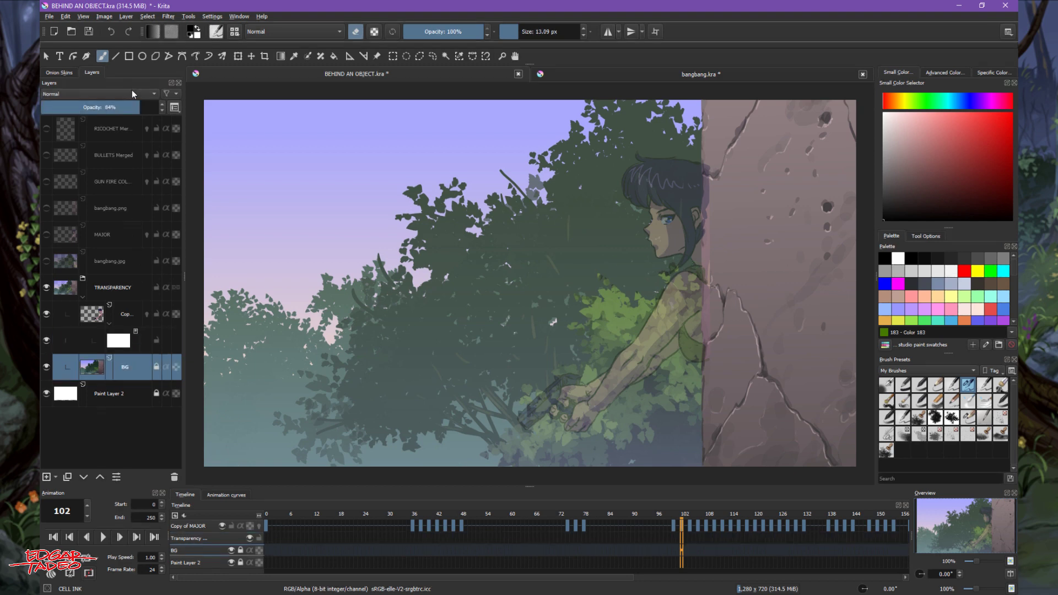
drag(135, 107, 166, 108)
click(137, 342)
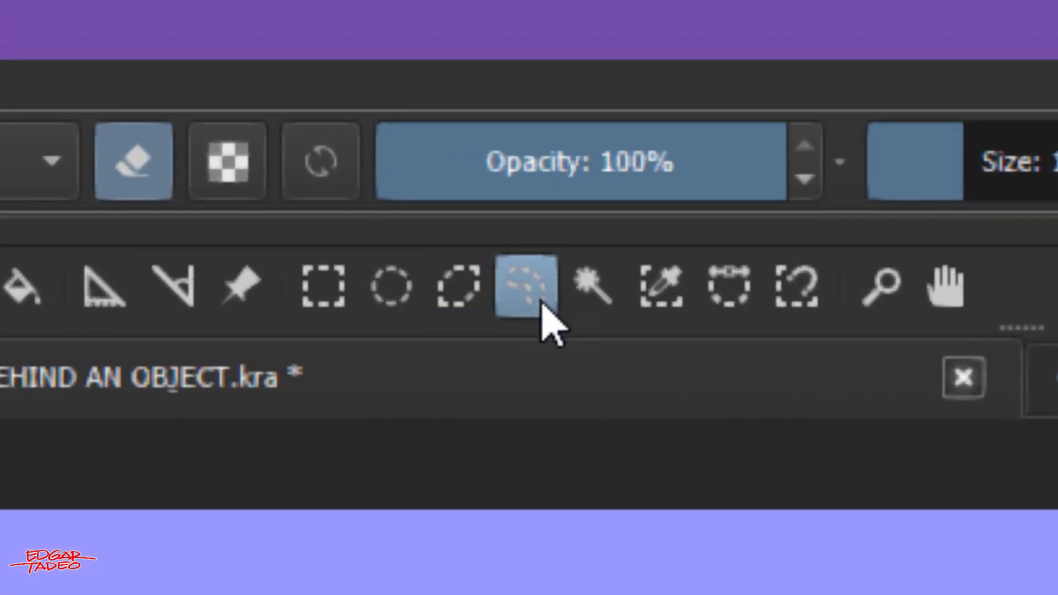
Step: Switch from the Freehand Selection tool to the Polygonal Selection tool
click(463, 154)
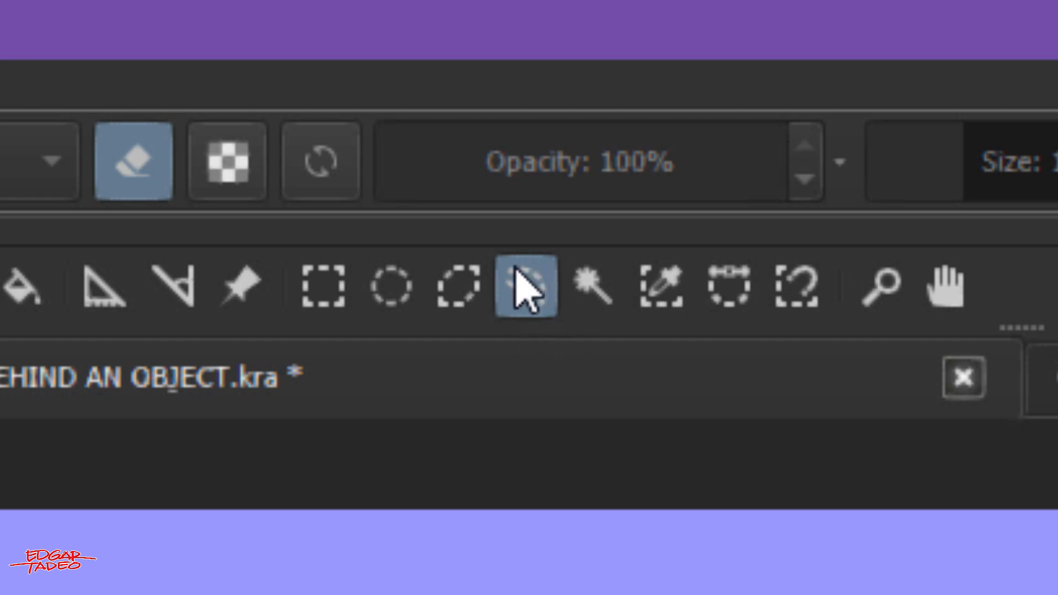
click(459, 296)
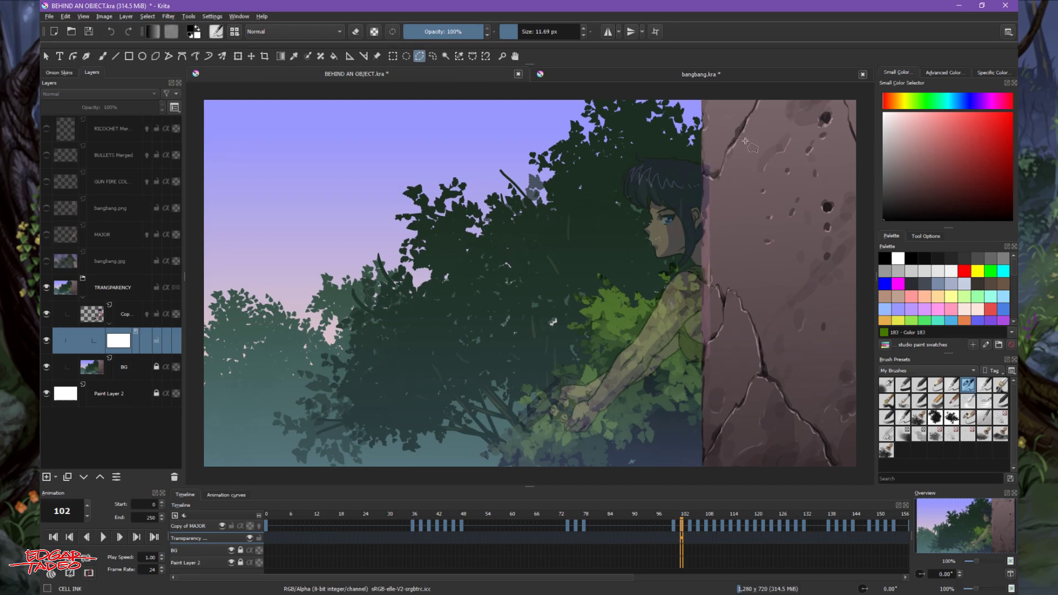
Step: Zoom in and place polygon points down the rock wall's left edge to its bottom
scroll(505, 282, up, 1)
scroll(615, 155, up, 1)
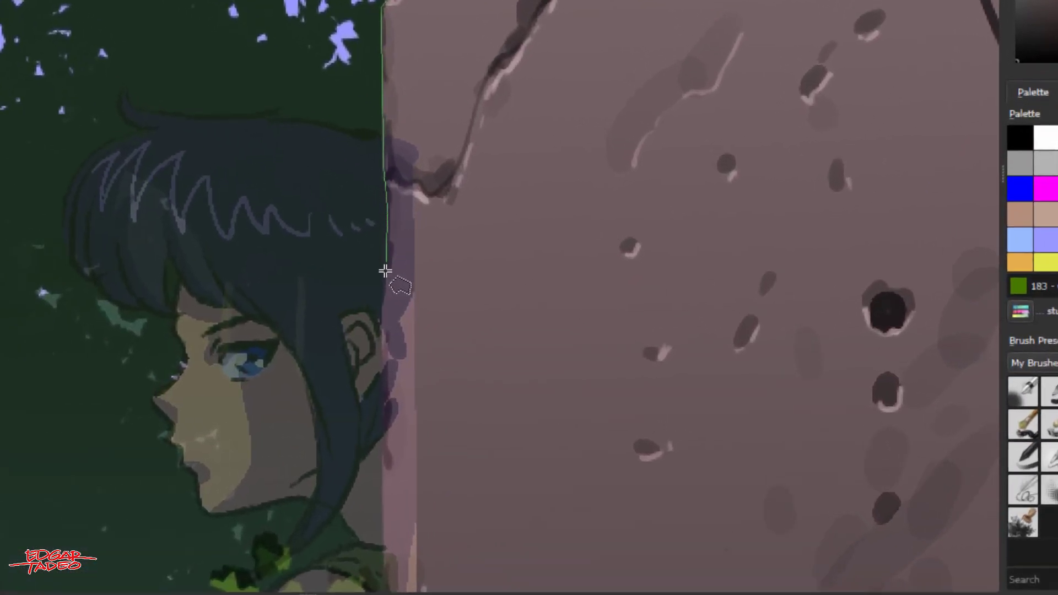
click(384, 270)
click(382, 368)
drag(408, 472, 413, 12)
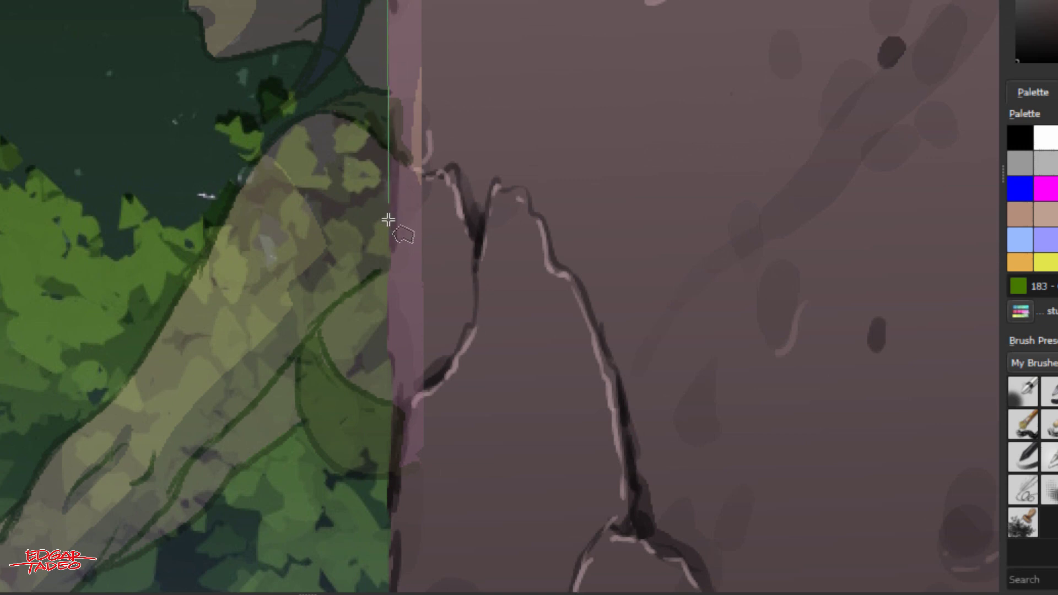
click(391, 365)
drag(419, 430, 441, 40)
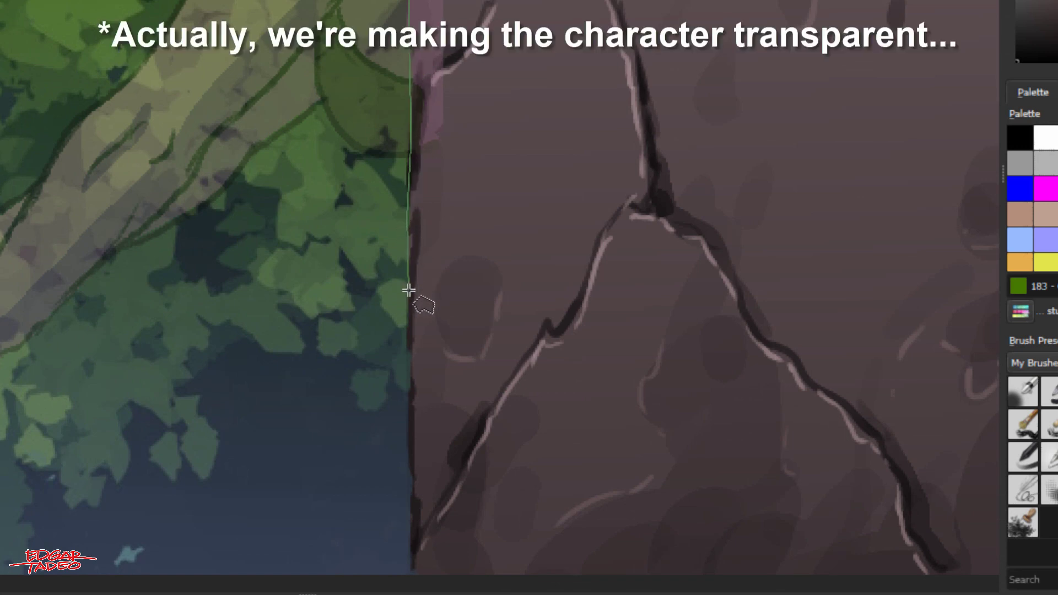
mouse_move(408, 380)
mouse_down()
mouse_move(442, 193)
mouse_move(437, 156)
mouse_up()
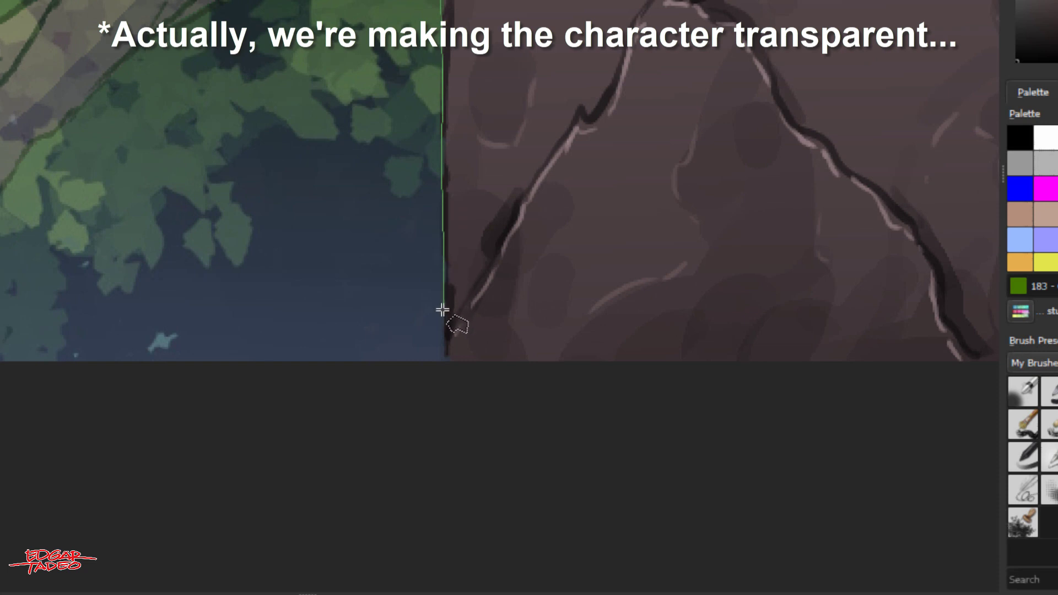
click(443, 367)
Step: Add corners at the canvas's bottom-right and top-right, close the selection, and fit the view
drag(1052, 379, 625, 420)
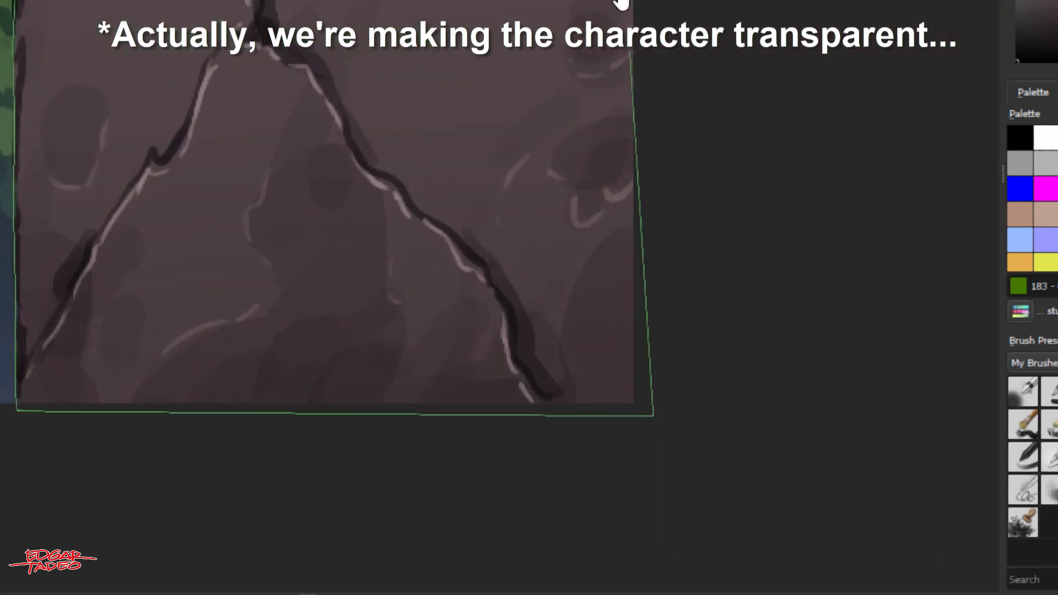
click(657, 421)
mouse_move(626, 16)
mouse_down()
mouse_move(692, 137)
mouse_move(684, 83)
mouse_move(668, 116)
mouse_up()
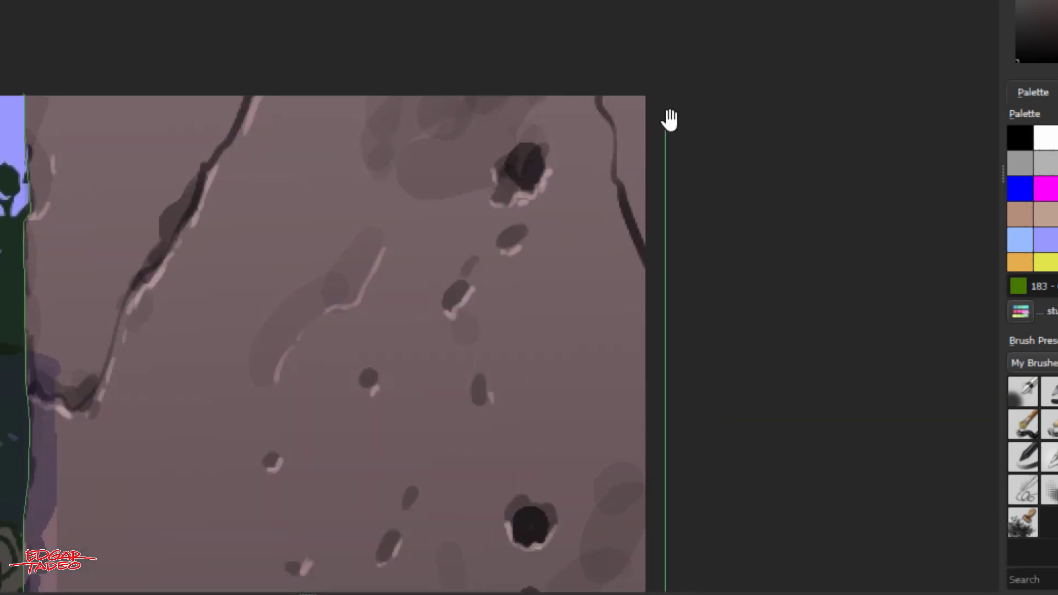
click(655, 84)
click(24, 89)
key(1)
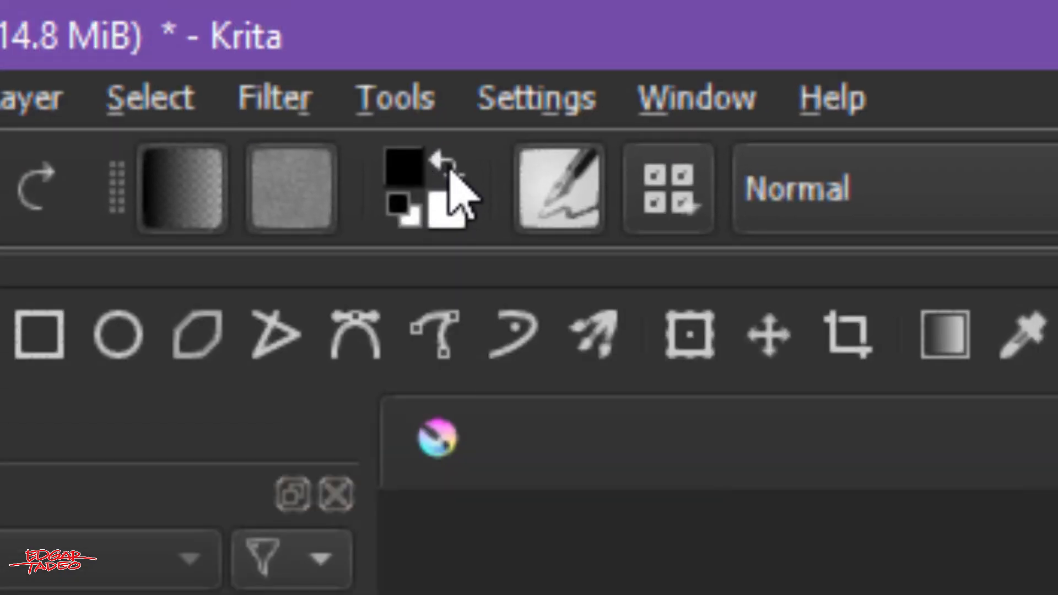
Step: Swap foreground and background colours so black fills the selected wall area on the mask
click(449, 166)
click(447, 168)
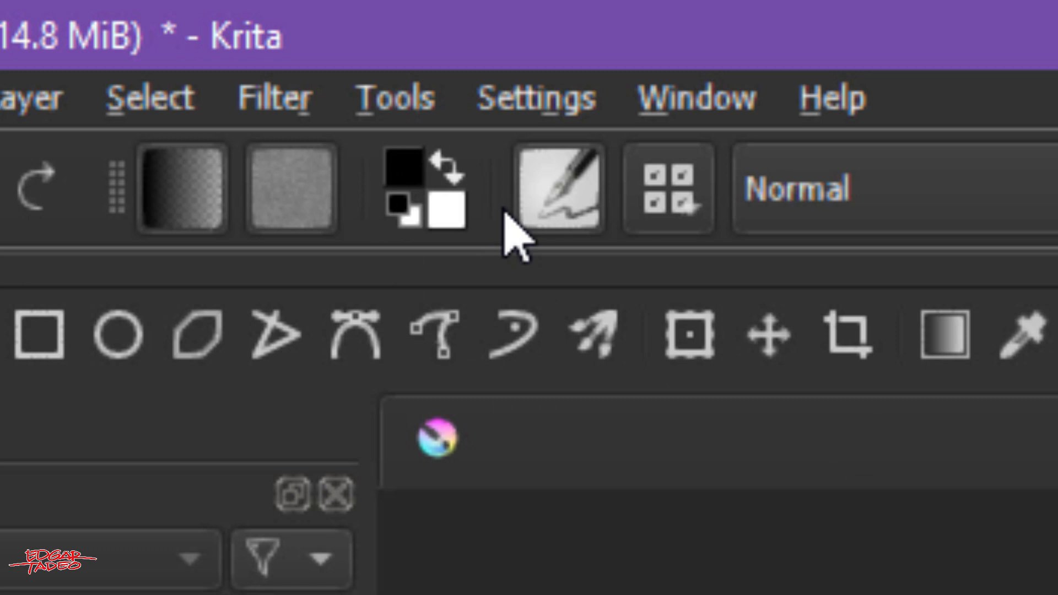
click(449, 165)
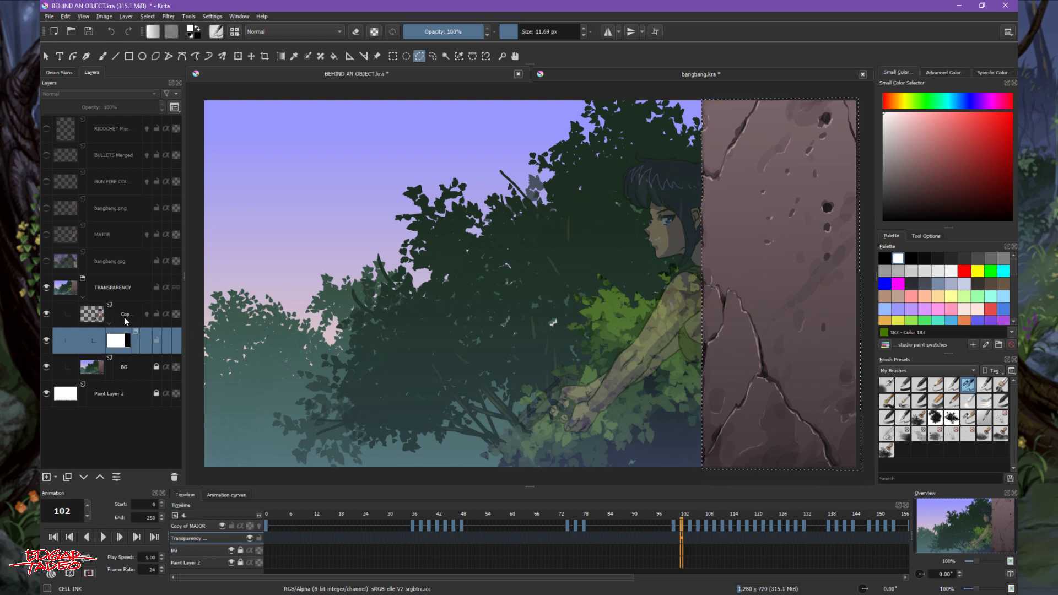
Step: Raise Copy of MAJOR's opacity to nearly 100%, check frame 32, and rewind to frame 0
click(124, 316)
drag(131, 104, 157, 107)
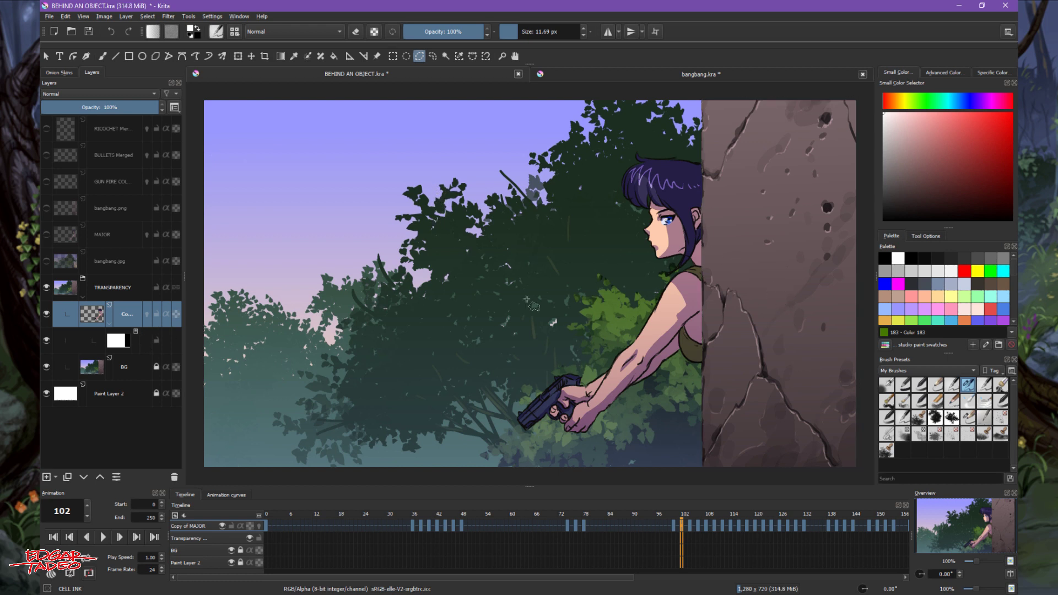
click(395, 515)
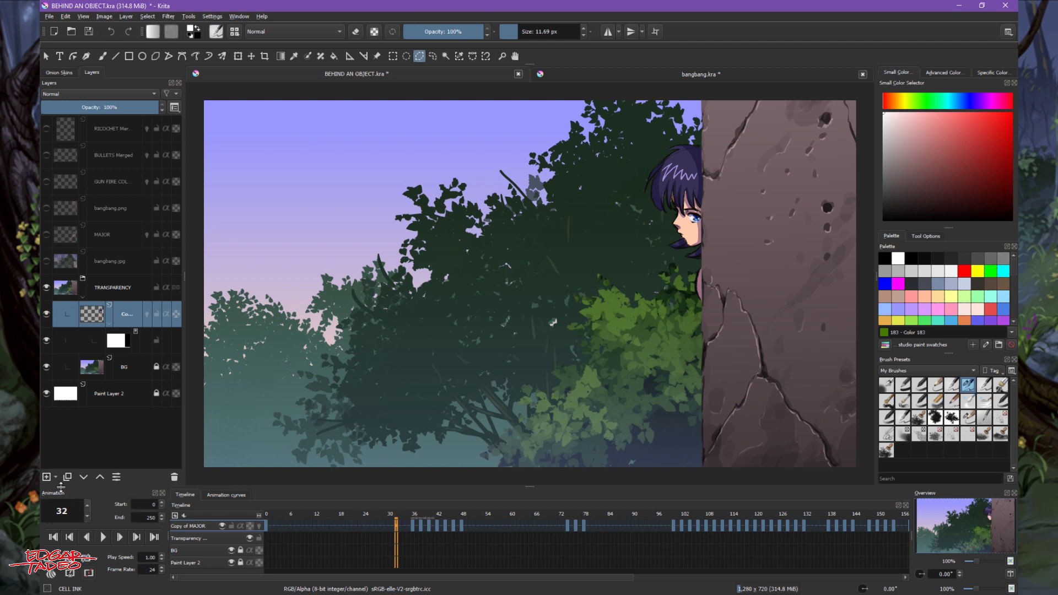
click(54, 537)
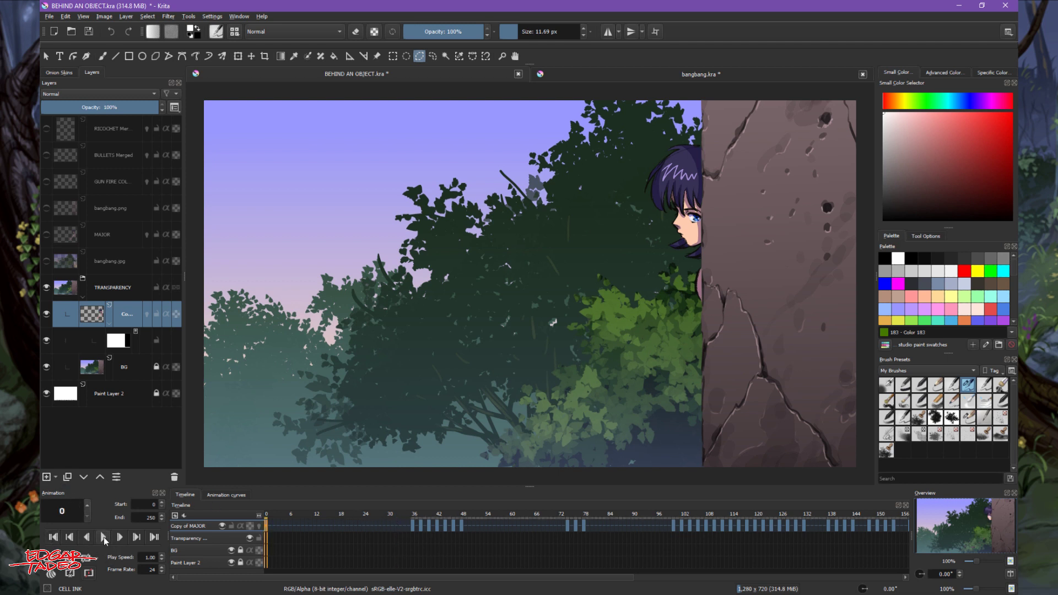
Step: Play the animation, compare it with the transparency mask hidden, then replay with the mask re-enabled
click(105, 537)
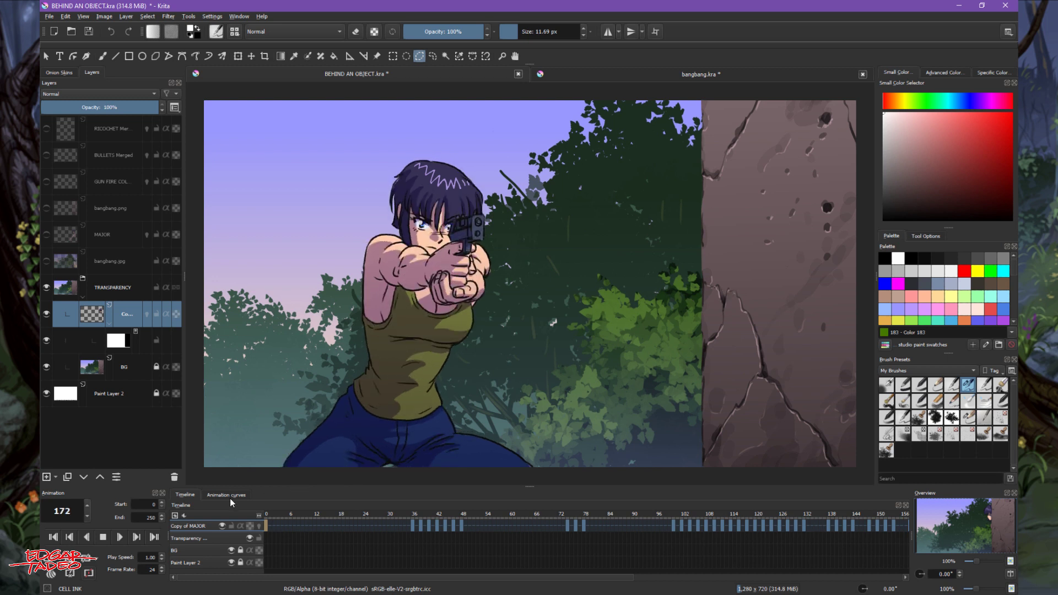
click(46, 340)
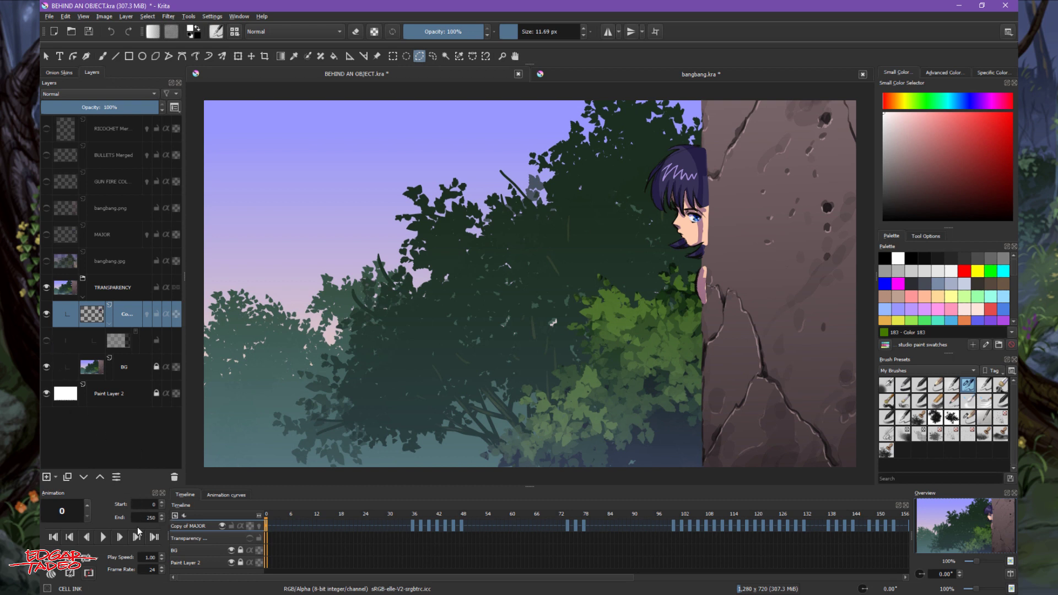
click(107, 537)
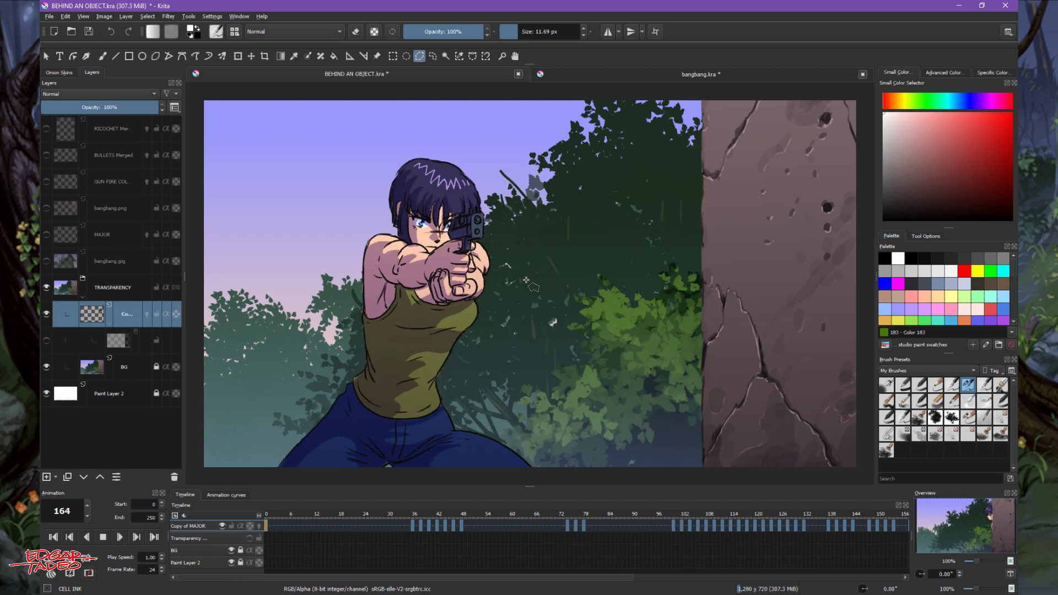
click(45, 339)
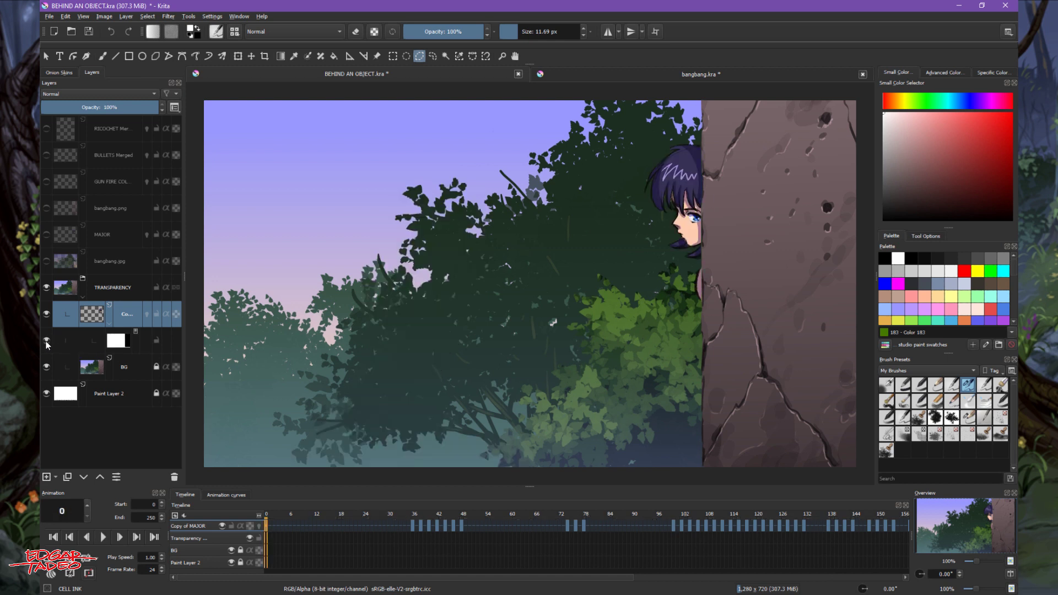
click(105, 539)
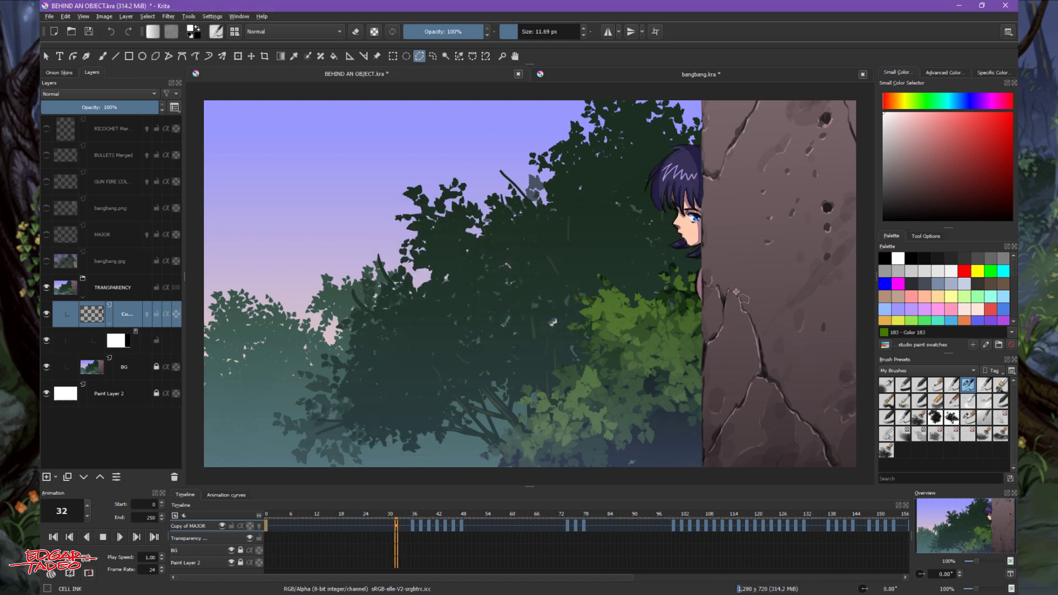